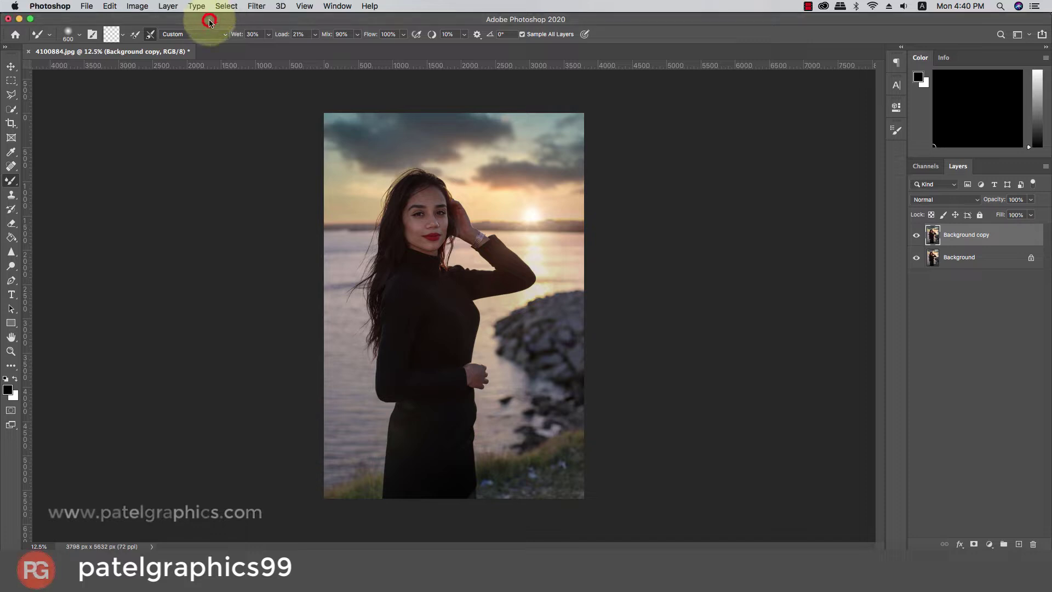
# Step: Open the Camera Raw Filter on the Background copy layer, apply automatic tone, and set Contrast to +18 and Highlights to -57
pyautogui.click(255, 6)
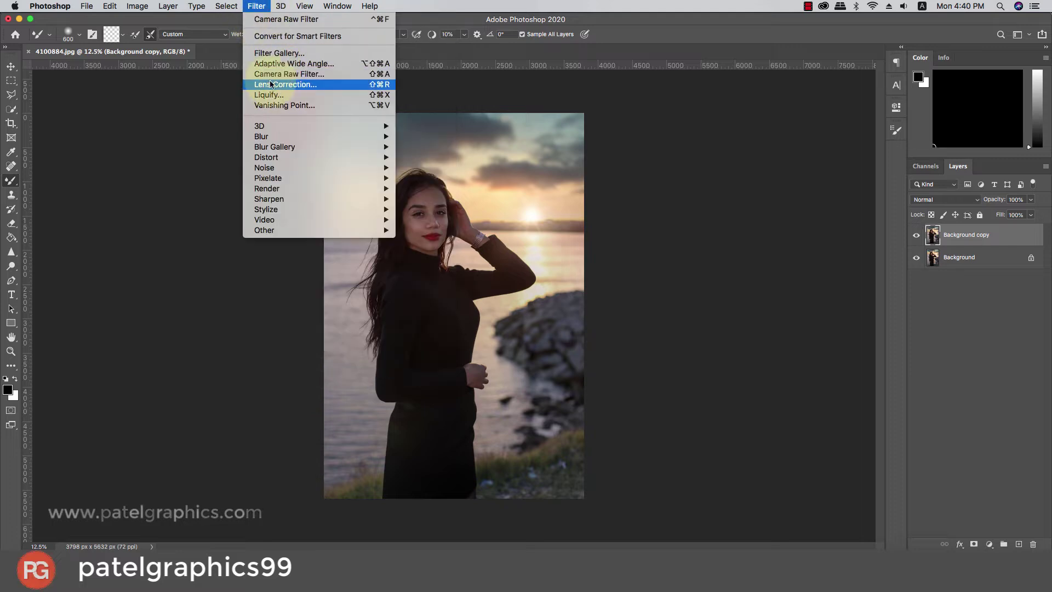
pyautogui.click(313, 73)
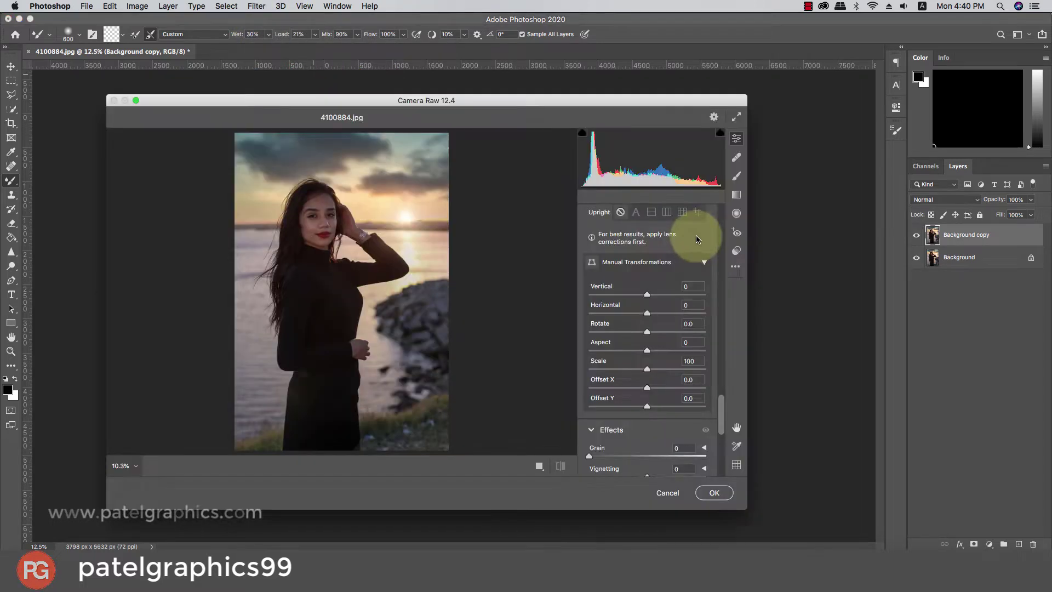
pyautogui.moveTo(721, 424); pyautogui.dragTo(706, 215)
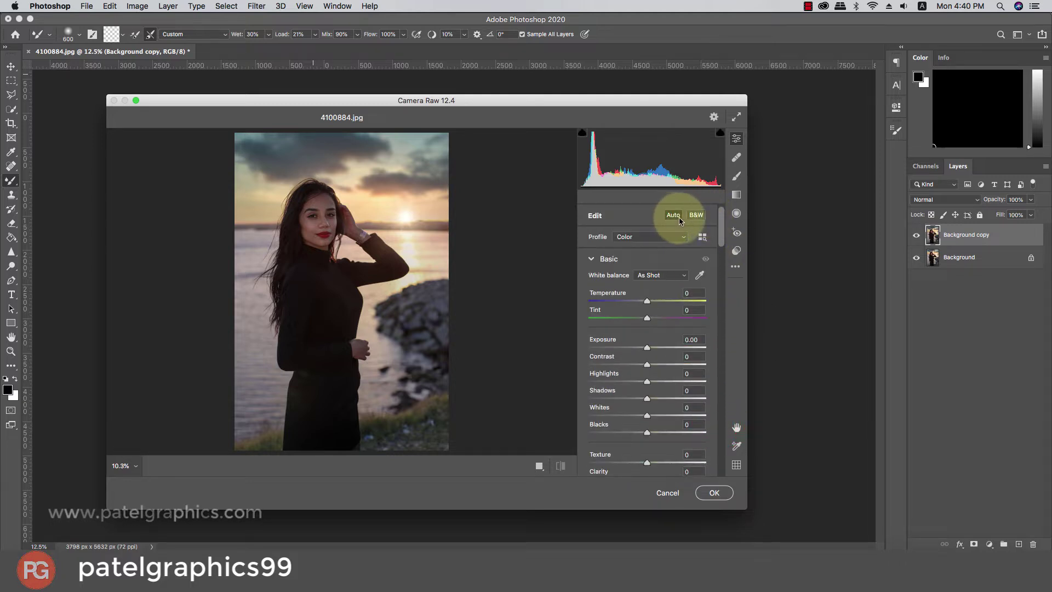
pyautogui.click(679, 218)
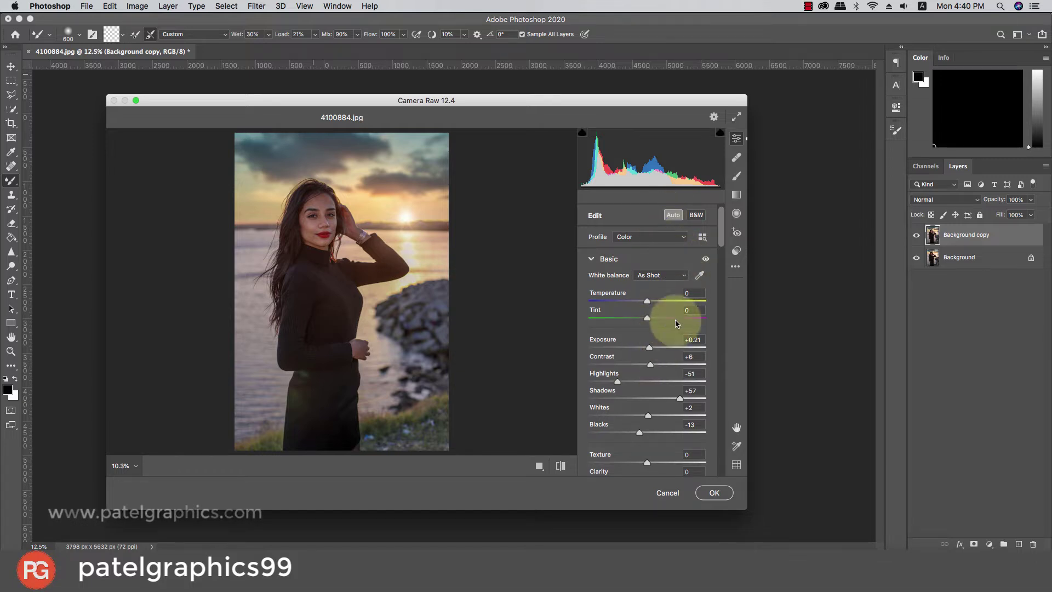
pyautogui.moveTo(718, 235); pyautogui.dragTo(715, 256)
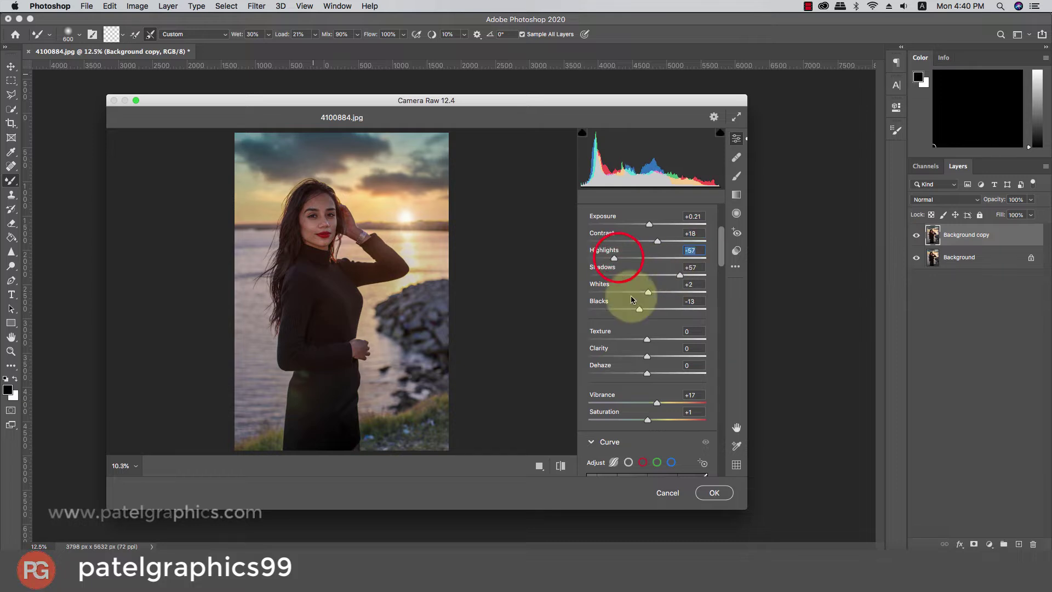
pyautogui.scroll(-5, 663, 300)
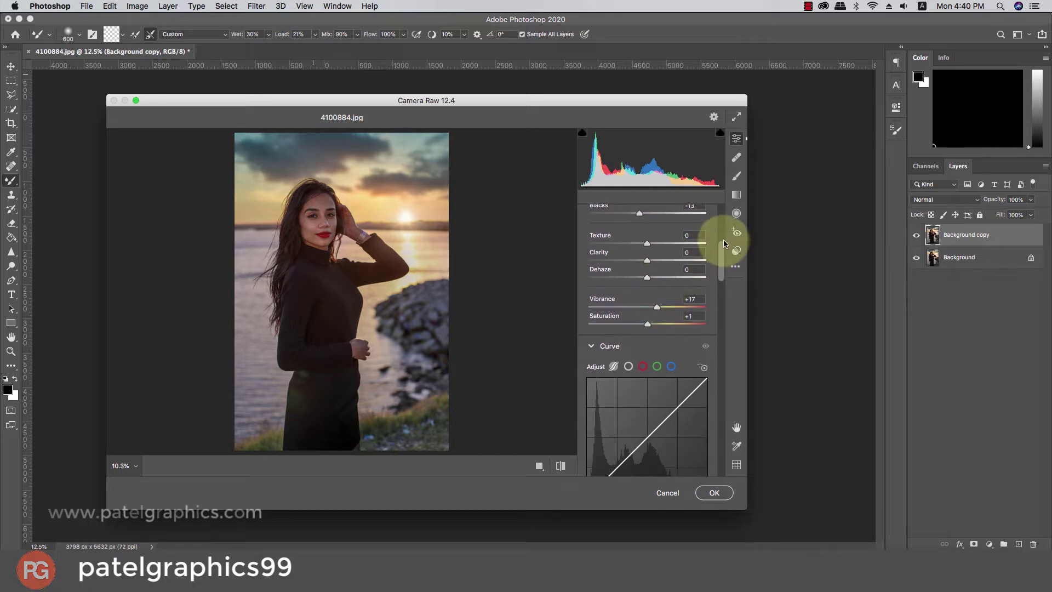
# Step: Fine-tune the oranges' luminance and the yellows' saturation and hue in the Camera Raw color mixer
pyautogui.moveTo(723, 244); pyautogui.dragTo(711, 345)
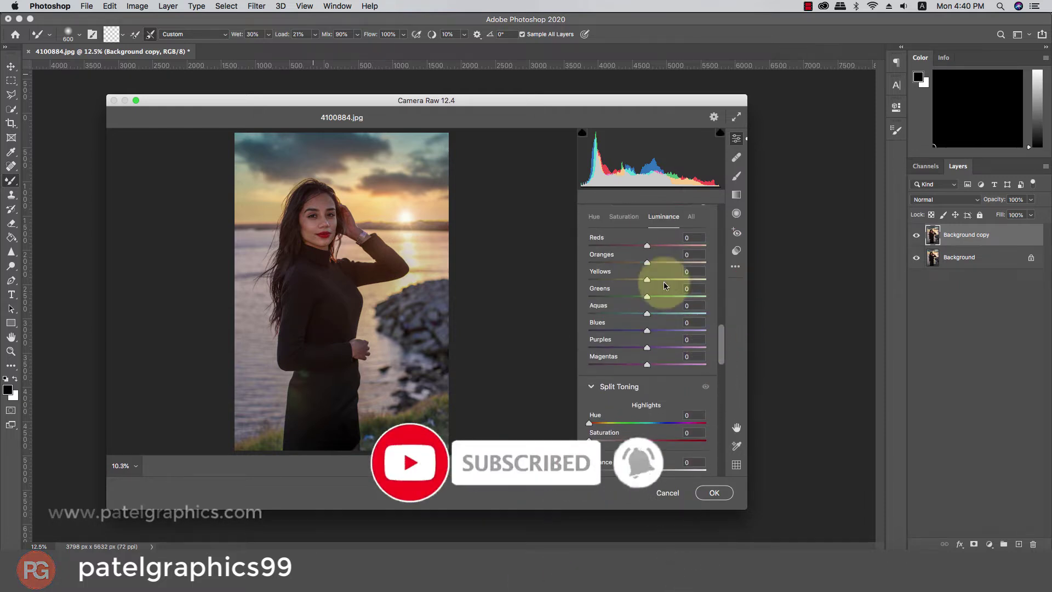
pyautogui.moveTo(652, 263); pyautogui.dragTo(661, 264)
pyautogui.click(624, 217)
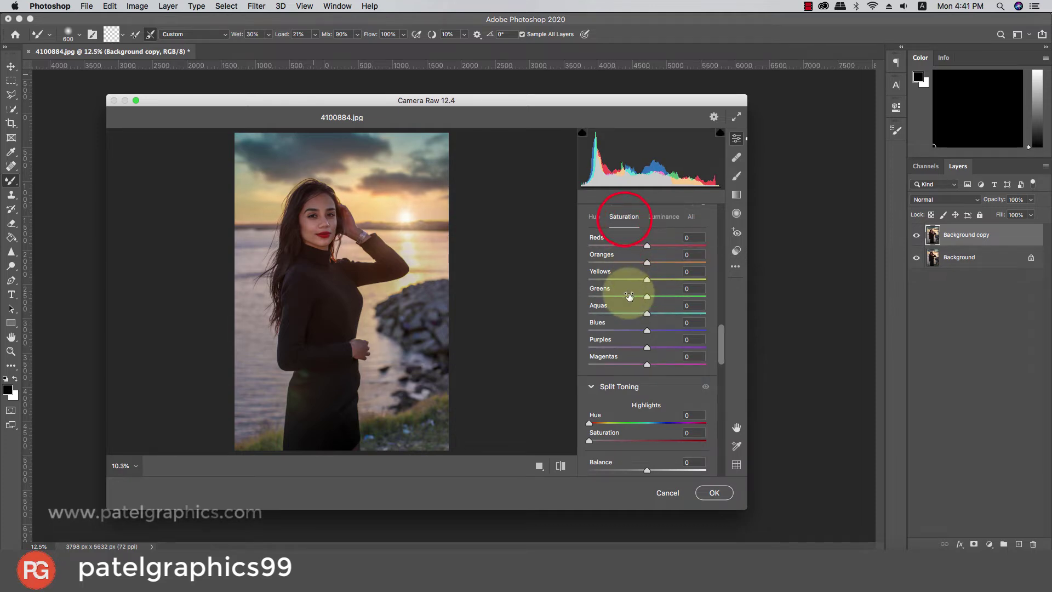
pyautogui.moveTo(638, 280)
pyautogui.mouseDown()
pyautogui.moveTo(601, 280)
pyautogui.moveTo(665, 284)
pyautogui.mouseUp()
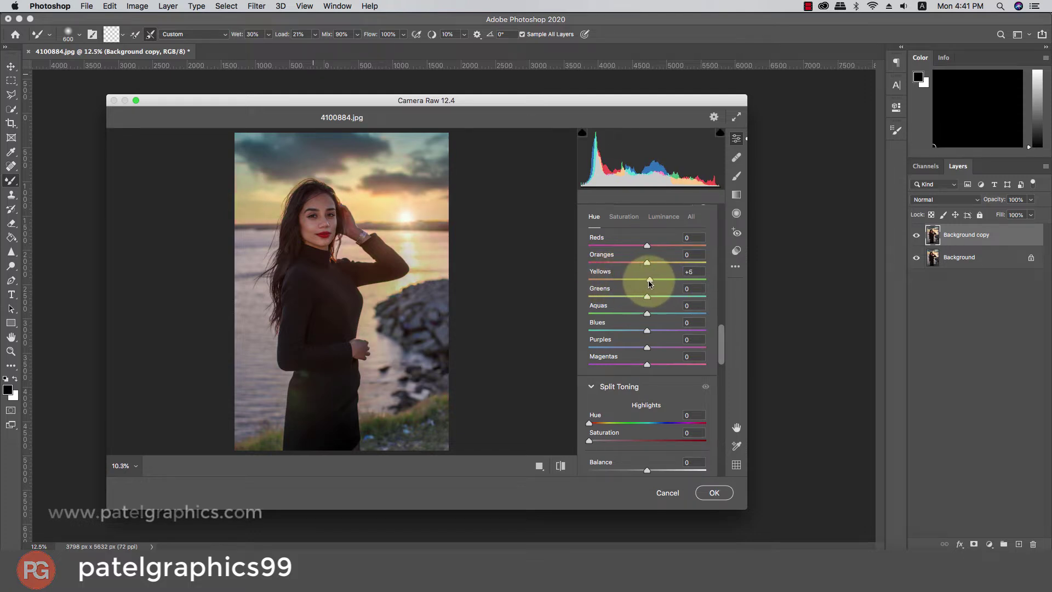
# Step: Set the Blue Primary saturation to +17 in the calibration settings and add a slight -6 vignette
pyautogui.moveTo(721, 336); pyautogui.dragTo(673, 470)
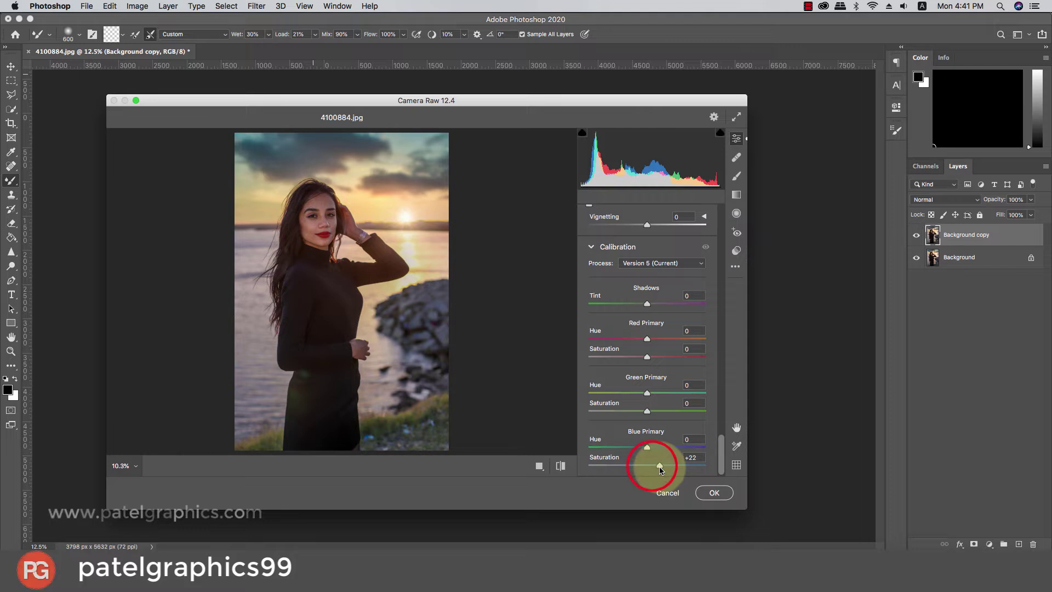
pyautogui.moveTo(657, 467)
pyautogui.mouseDown()
pyautogui.moveTo(629, 448)
pyautogui.moveTo(647, 448)
pyautogui.mouseUp()
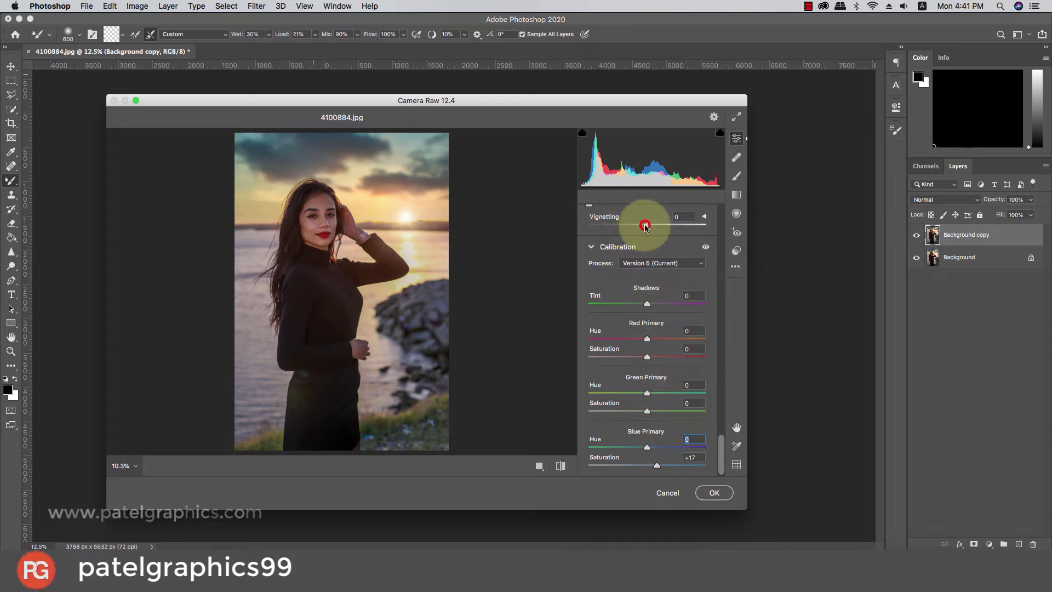
pyautogui.moveTo(644, 225); pyautogui.dragTo(643, 226)
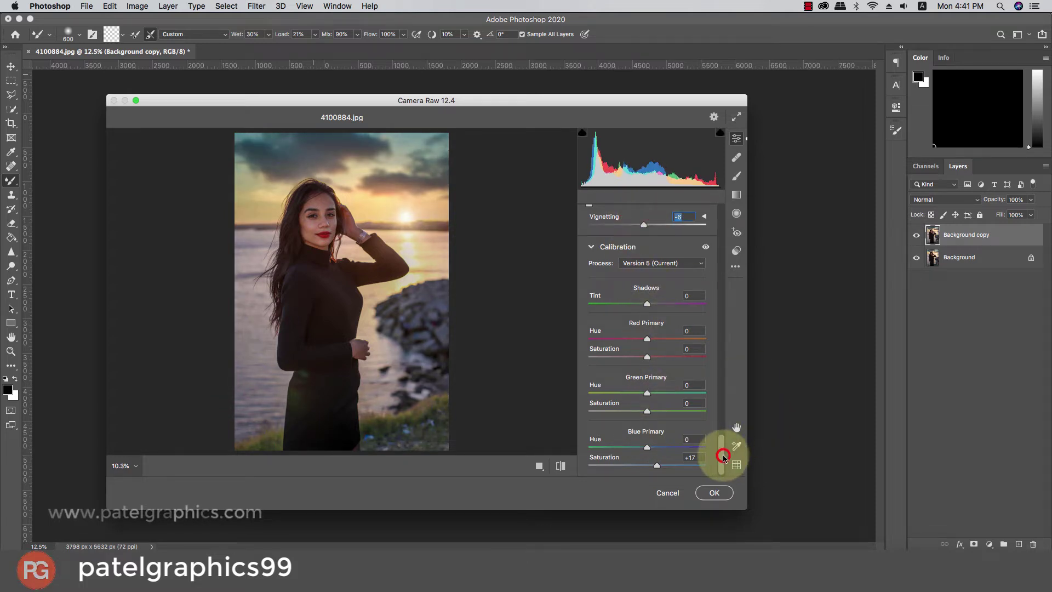
# Step: Set Clarity to +23 and Texture to +7 in the basic Camera Raw adjustments
pyautogui.moveTo(724, 458); pyautogui.dragTo(721, 260)
pyautogui.moveTo(658, 237); pyautogui.dragTo(652, 226)
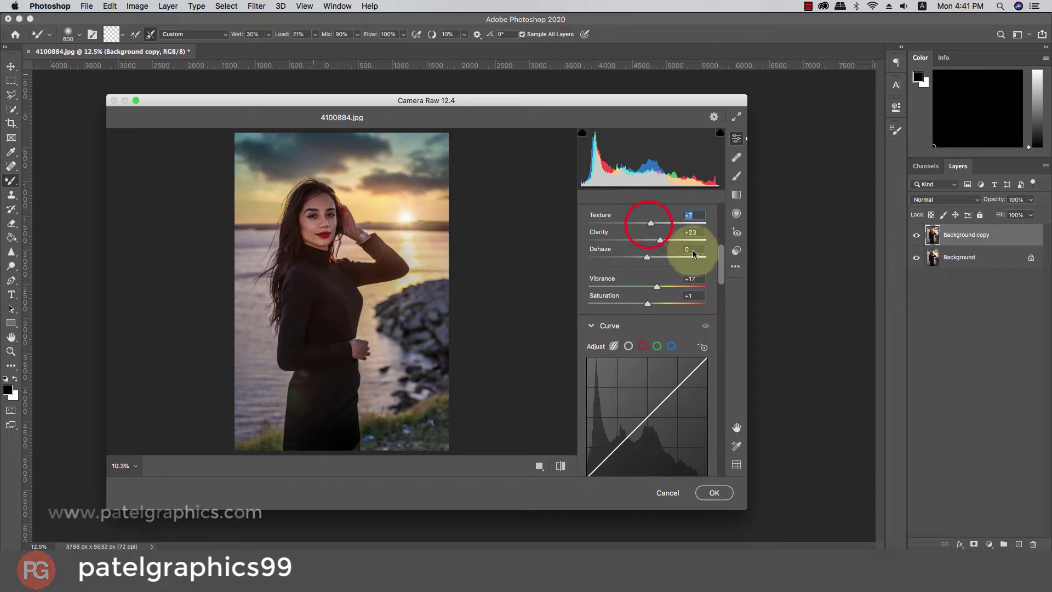
# Step: Set the Temperature to -2, apply the Camera Raw adjustments, and compare the Background copy layer with the original
pyautogui.moveTo(721, 270); pyautogui.dragTo(723, 226)
pyautogui.moveTo(657, 294); pyautogui.dragTo(657, 294)
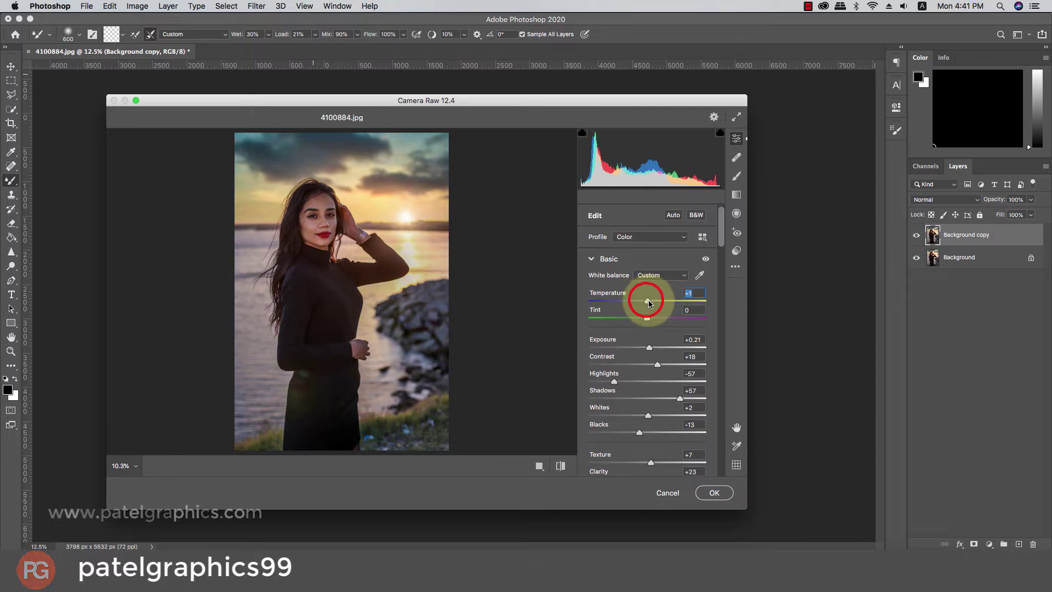
pyautogui.click(718, 481)
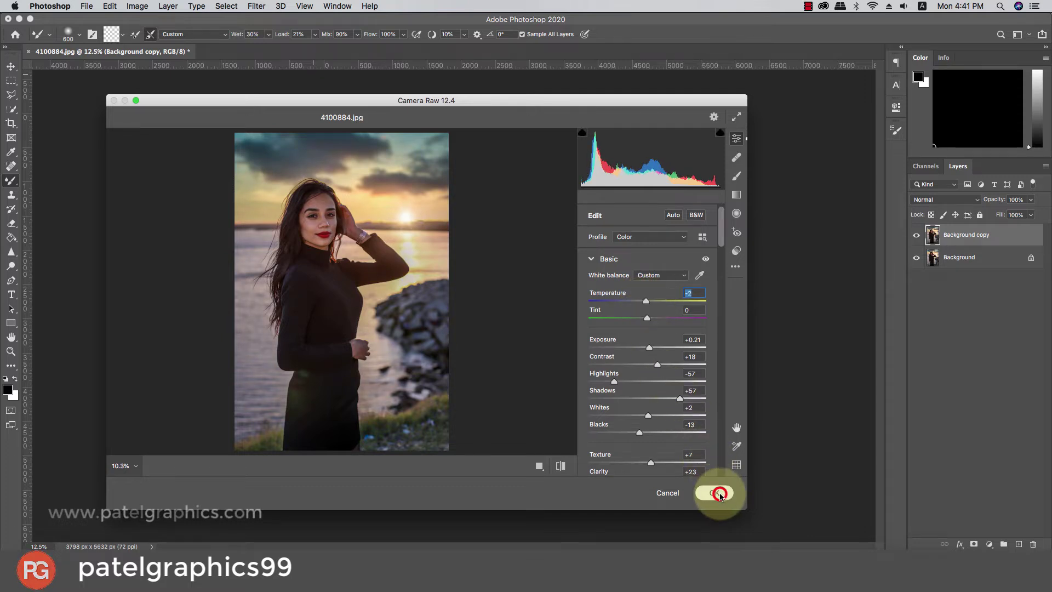
pyautogui.click(914, 234)
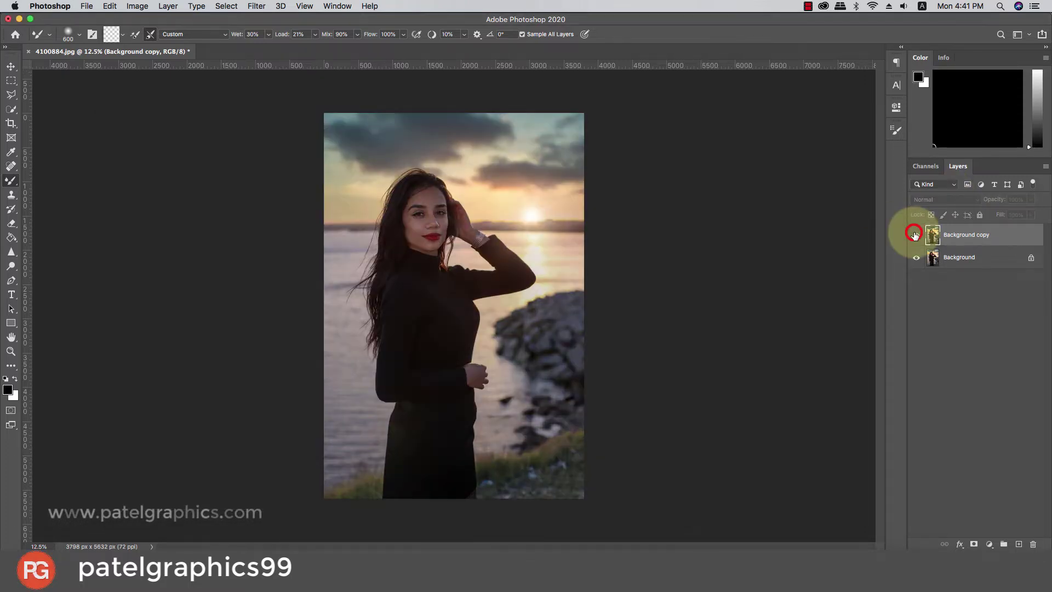
pyautogui.click(913, 234)
# Step: Remove the mole beside the lips and the chin blemishes with a content-aware Spot Healing Brush of about 15 px
pyautogui.scroll(5, 417, 199)
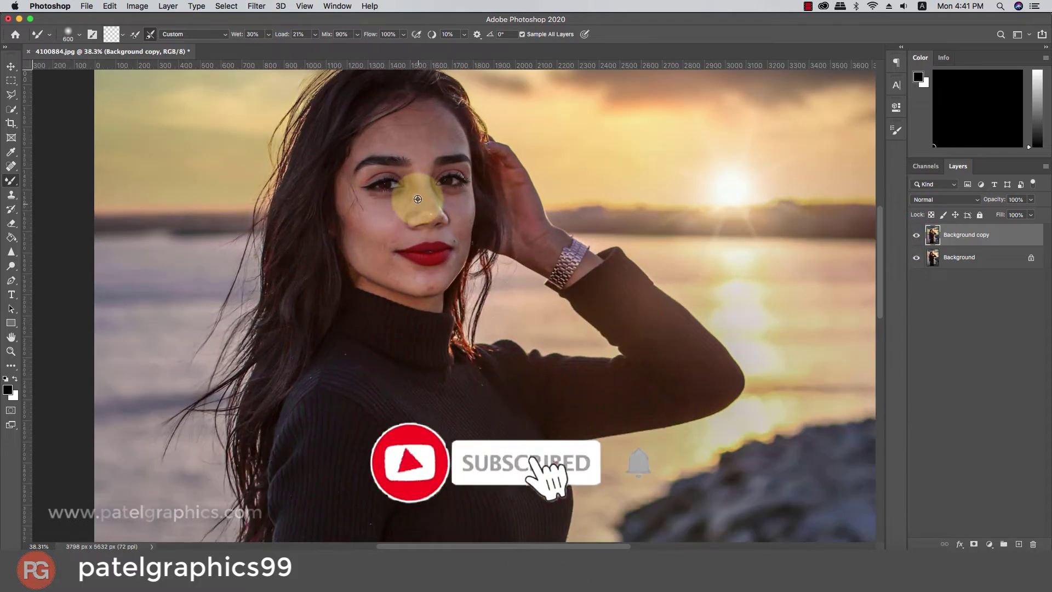
pyautogui.click(10, 166)
pyautogui.scroll(2, 424, 227)
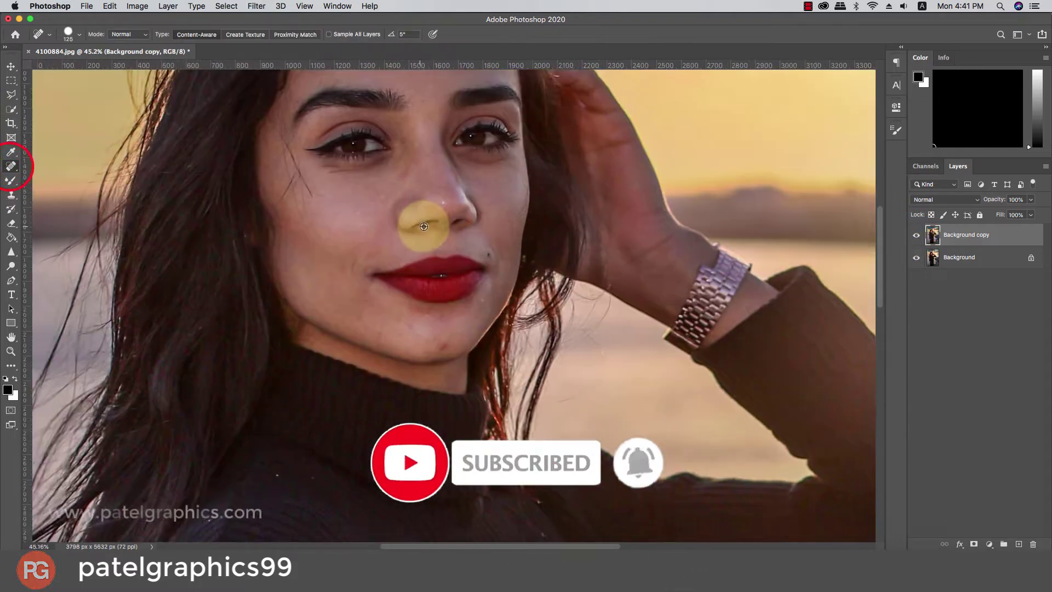
pyautogui.scroll(3, 424, 227)
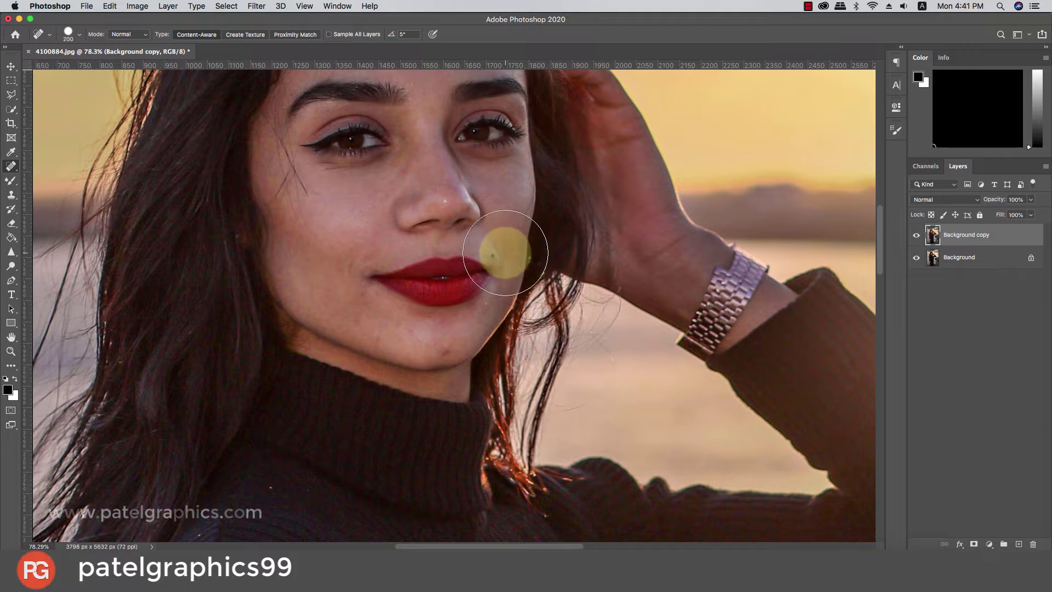
pyautogui.press(']')
pyautogui.press(']')
pyautogui.press(']')
pyautogui.press(']')
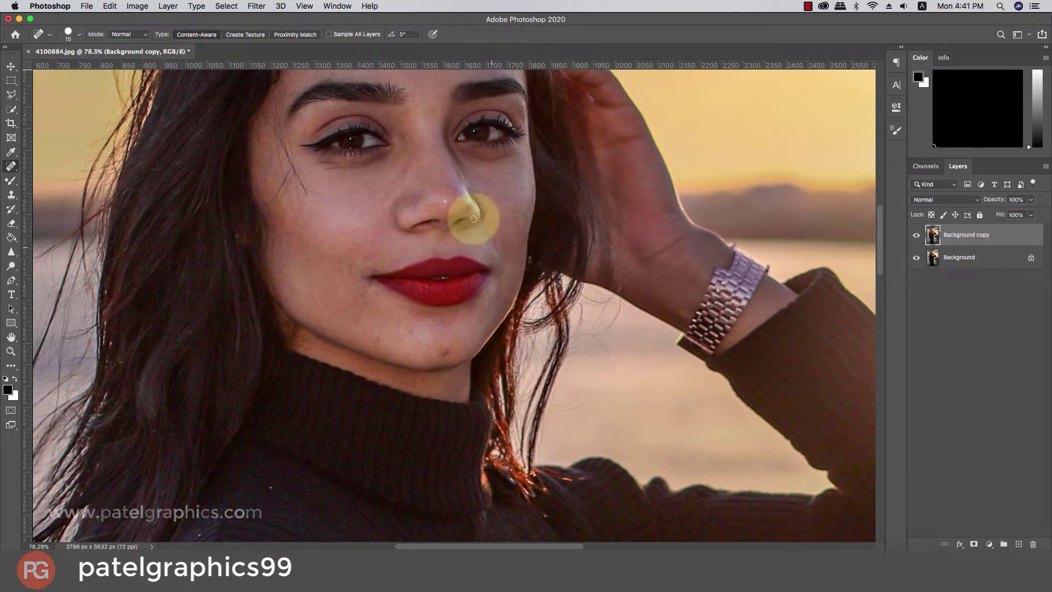
pyautogui.press(']')
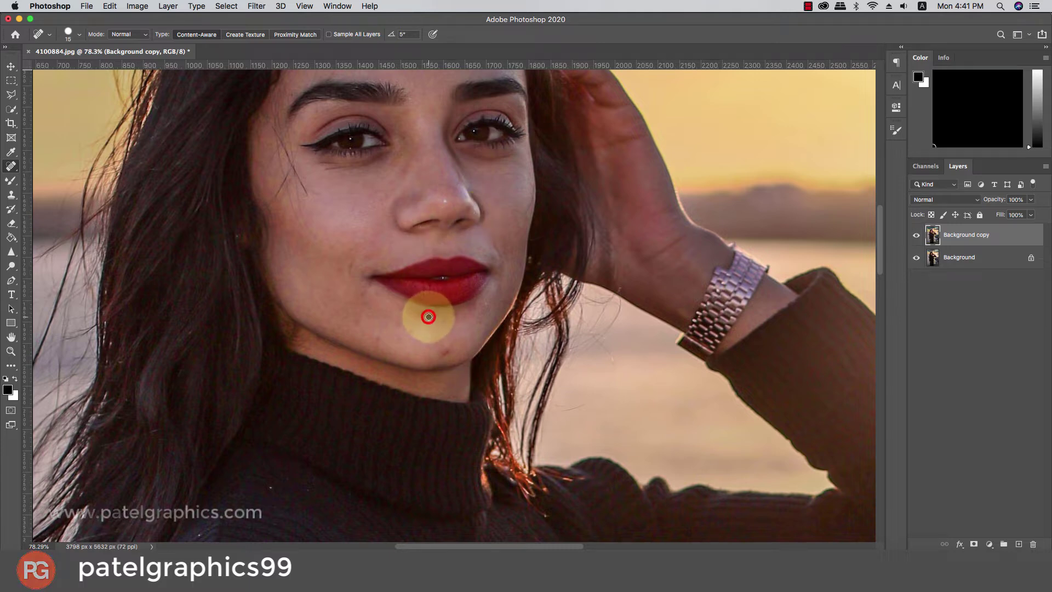
pyautogui.click(428, 317)
pyautogui.click(446, 351)
# Step: Heal the marks beside the nose bridge and on the right-hand cheek, using a 10 px Spot Healing Brush for the cheek
pyautogui.scroll(3, 400, 307)
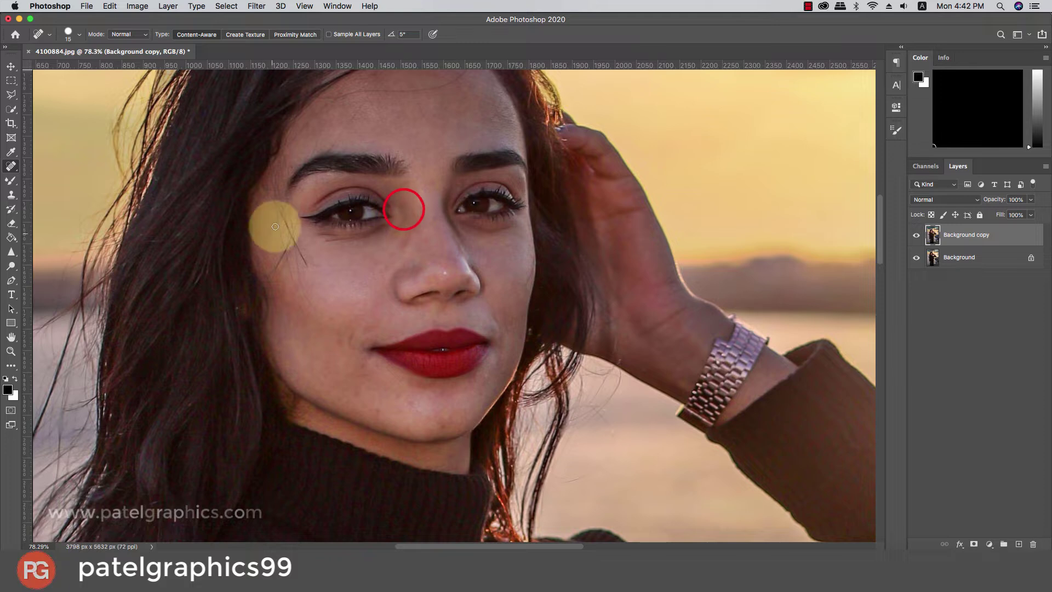
pyautogui.scroll(1, 413, 216)
pyautogui.press('[')
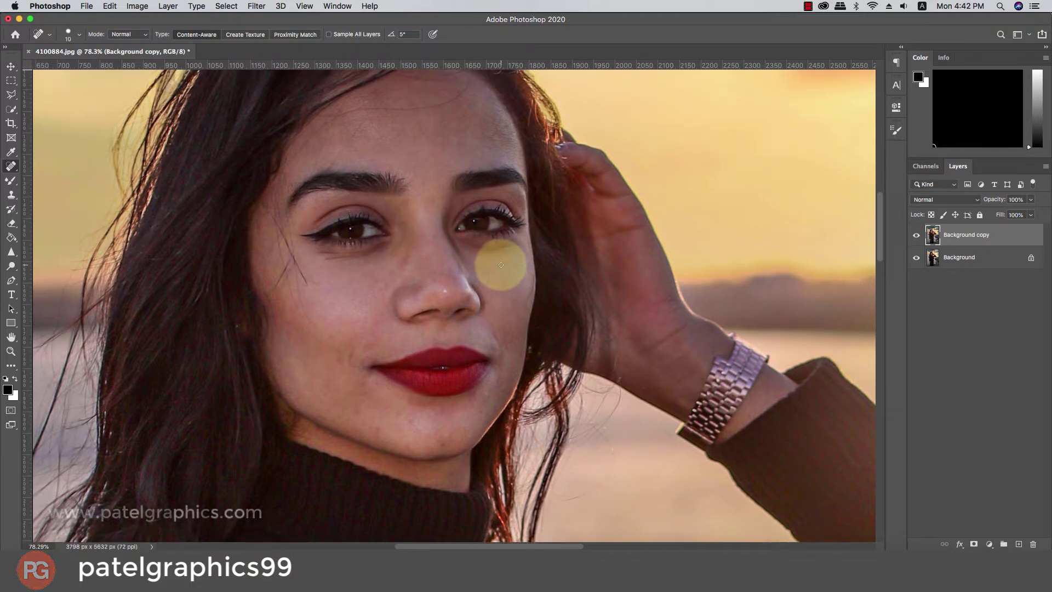
pyautogui.moveTo(521, 266)
pyautogui.mouseDown()
pyautogui.moveTo(529, 279)
pyautogui.moveTo(516, 305)
pyautogui.mouseUp()
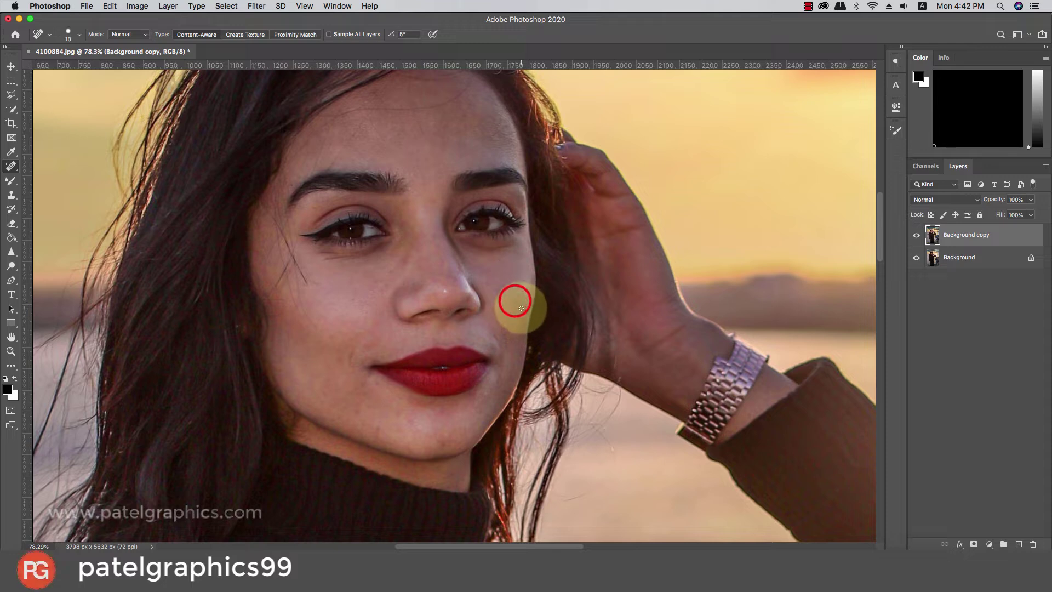
# Step: Heal the remaining blemishes below the left-hand corner of the mouth and on the jaw with a 20 px Spot Healing Brush
pyautogui.scroll(3, 521, 308)
pyautogui.press(']')
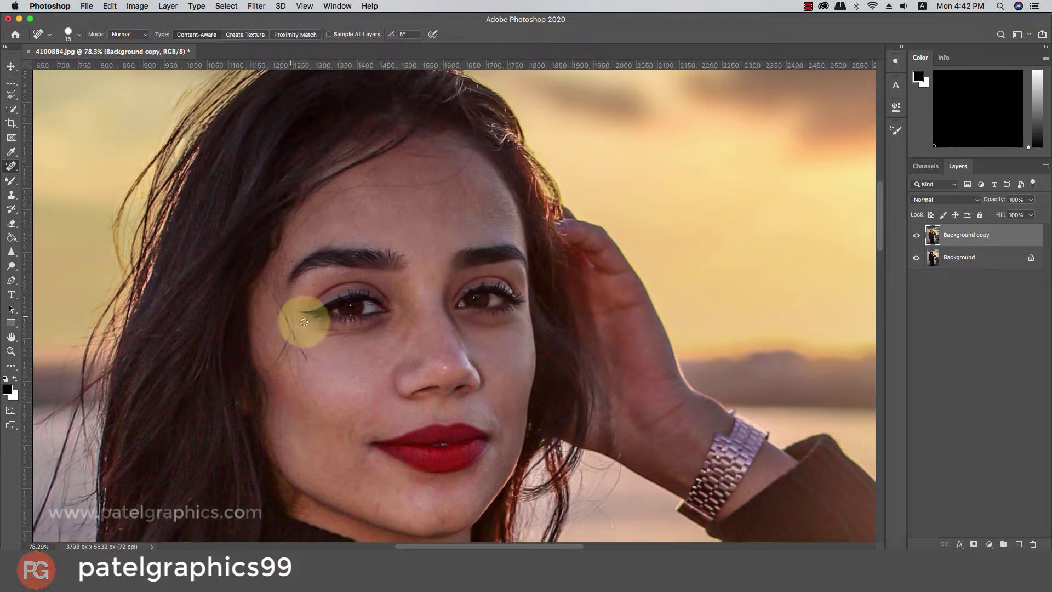
pyautogui.scroll(-3, 304, 325)
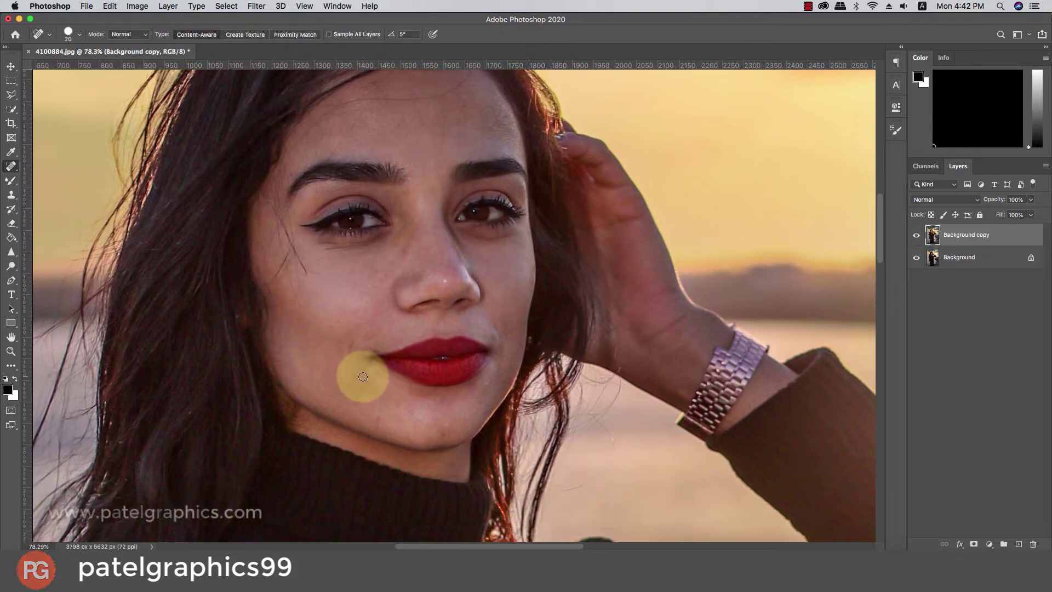
pyautogui.click(362, 376)
pyautogui.click(377, 418)
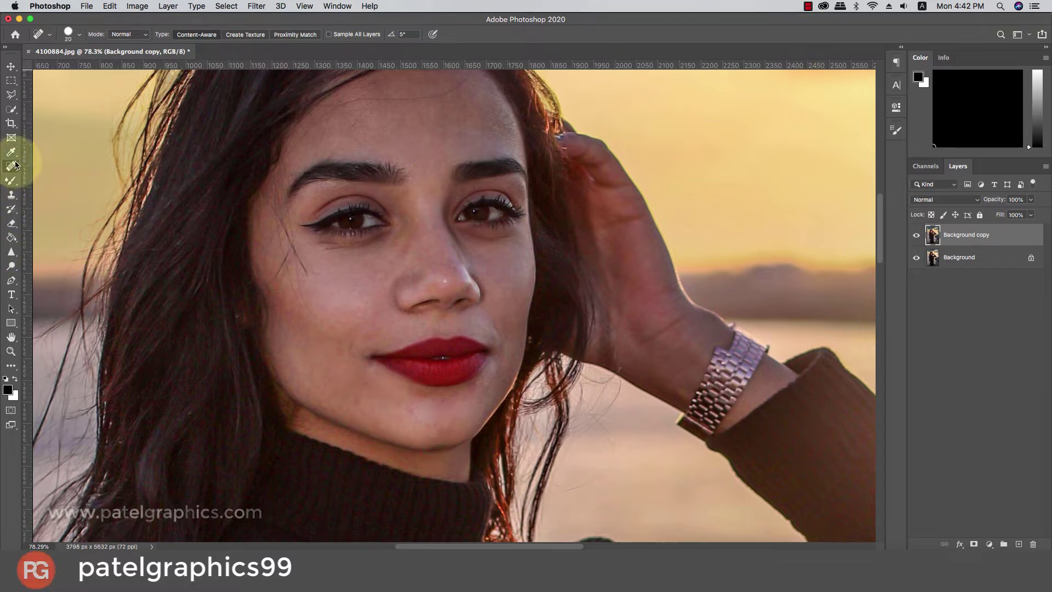
# Step: Smooth the skin of the left-hand cheek below the eye with the Mixer Brush at about 70 to 90 px
pyautogui.click(11, 180)
pyautogui.press('[')
pyautogui.press('[')
pyautogui.press('[')
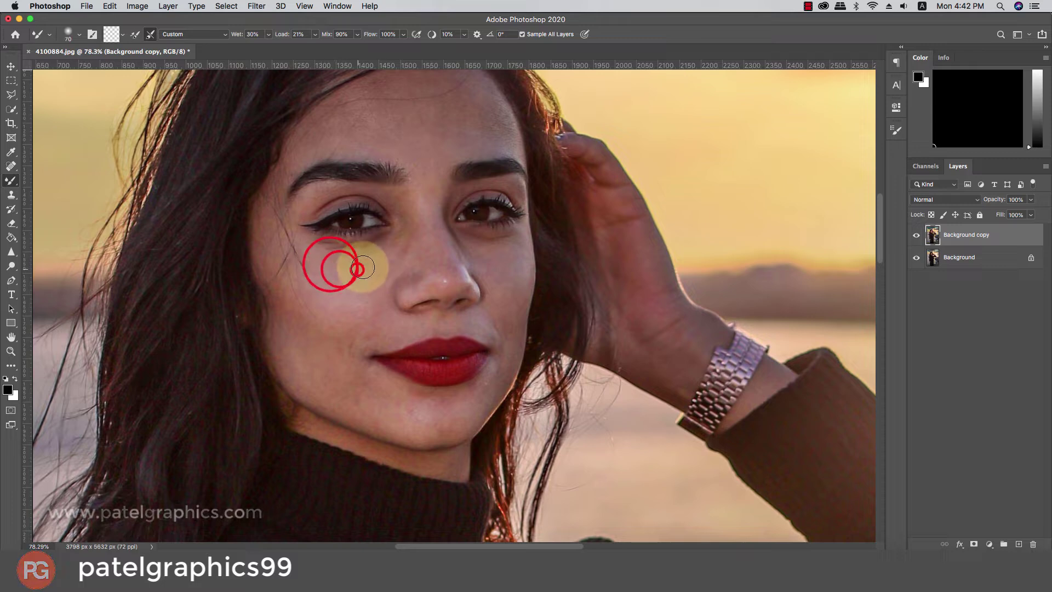
pyautogui.moveTo(373, 277)
pyautogui.mouseDown()
pyautogui.moveTo(349, 290)
pyautogui.moveTo(385, 267)
pyautogui.moveTo(349, 309)
pyautogui.moveTo(369, 302)
pyautogui.moveTo(313, 280)
pyautogui.mouseUp()
pyautogui.press('[')
pyautogui.press('[')
pyautogui.moveTo(339, 278); pyautogui.dragTo(313, 256)
pyautogui.press(']')
pyautogui.press(']')
pyautogui.press(']')
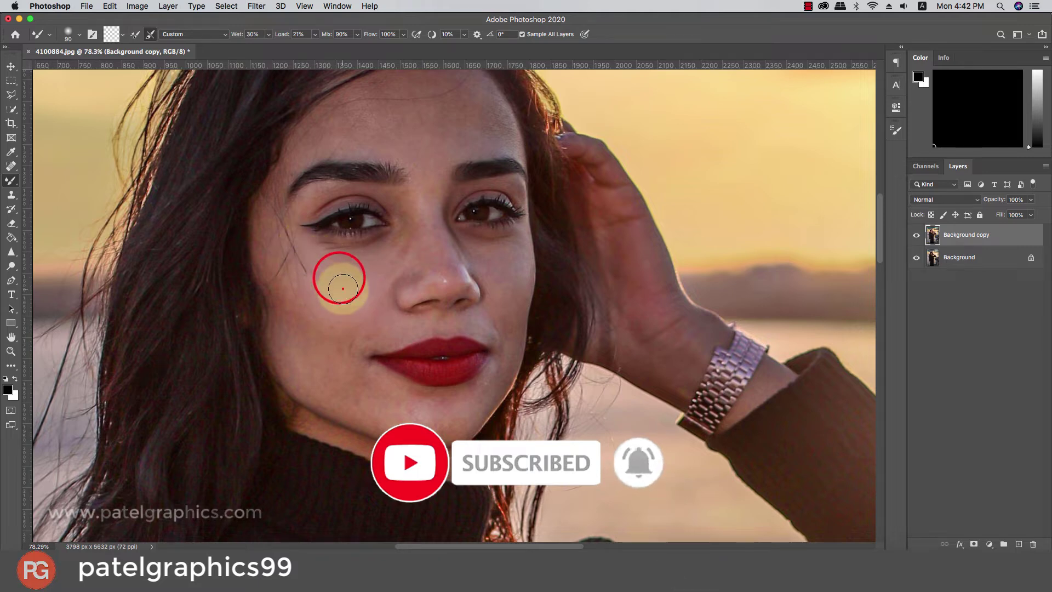
pyautogui.moveTo(342, 289); pyautogui.dragTo(338, 270)
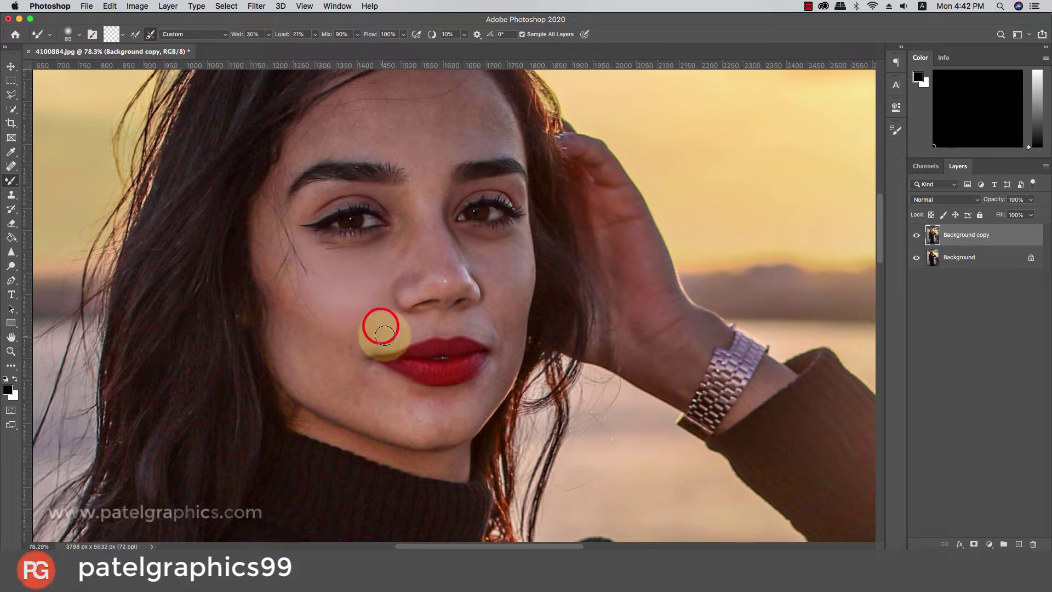
# Step: Blend the skin beside the left-hand nostril and along the nose up to its bridge with the Mixer Brush
pyautogui.press('[')
pyautogui.moveTo(388, 328); pyautogui.dragTo(395, 307)
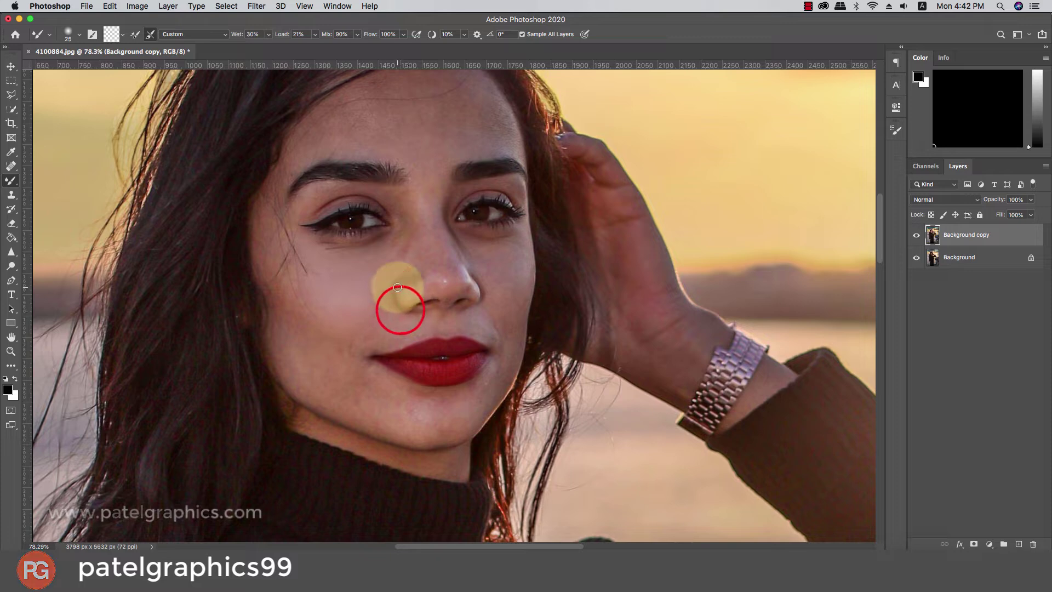
pyautogui.moveTo(413, 292); pyautogui.dragTo(403, 295)
pyautogui.moveTo(418, 291)
pyautogui.mouseDown()
pyautogui.moveTo(453, 279)
pyautogui.moveTo(423, 223)
pyautogui.mouseUp()
pyautogui.press(']')
pyautogui.press(']')
pyautogui.press(']')
pyautogui.moveTo(412, 268); pyautogui.dragTo(400, 290)
pyautogui.moveTo(410, 282)
pyautogui.mouseDown()
pyautogui.moveTo(422, 238)
pyautogui.moveTo(412, 233)
pyautogui.moveTo(395, 253)
pyautogui.moveTo(417, 231)
pyautogui.mouseUp()
pyautogui.press(']')
pyautogui.press(']')
pyautogui.moveTo(396, 256)
pyautogui.mouseDown()
pyautogui.moveTo(416, 231)
pyautogui.moveTo(386, 295)
pyautogui.moveTo(396, 277)
pyautogui.moveTo(450, 293)
pyautogui.moveTo(462, 272)
pyautogui.moveTo(439, 222)
pyautogui.mouseUp()
# Step: Smooth the right-hand cheek from under the eye down beside the nose with the Mixer Brush, adjusting its size to fit
pyautogui.press('[')
pyautogui.press('[')
pyautogui.press('[')
pyautogui.press('[')
pyautogui.press('[')
pyautogui.press(']')
pyautogui.press(']')
pyautogui.press(']')
pyautogui.press(']')
pyautogui.press(']')
pyautogui.moveTo(484, 269)
pyautogui.mouseDown()
pyautogui.moveTo(465, 245)
pyautogui.moveTo(502, 265)
pyautogui.moveTo(486, 256)
pyautogui.mouseUp()
pyautogui.moveTo(513, 260)
pyautogui.mouseDown()
pyautogui.moveTo(482, 260)
pyautogui.moveTo(501, 307)
pyautogui.moveTo(514, 273)
pyautogui.moveTo(507, 298)
pyautogui.mouseUp()
pyautogui.press('[')
pyautogui.press('[')
pyautogui.moveTo(507, 314); pyautogui.dragTo(514, 342)
pyautogui.moveTo(502, 319); pyautogui.dragTo(508, 314)
pyautogui.moveTo(520, 304); pyautogui.dragTo(524, 293)
pyautogui.moveTo(523, 284); pyautogui.dragTo(516, 274)
pyautogui.press(']')
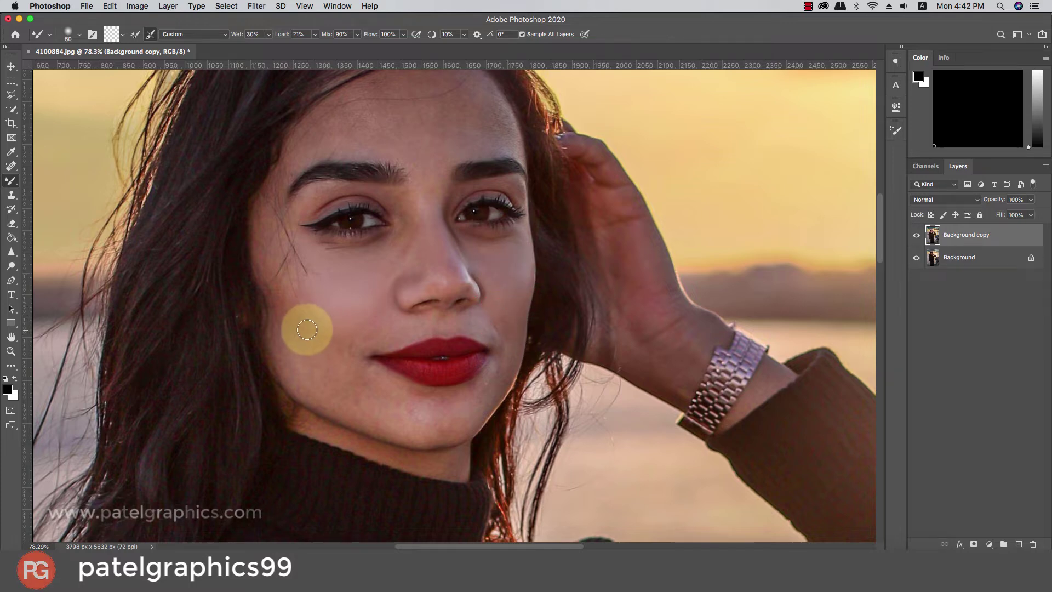
# Step: Smooth the lower left-hand cheek and jawline toward the chin, then the nose, with Mixer Brush strokes
pyautogui.moveTo(301, 330)
pyautogui.mouseDown()
pyautogui.moveTo(277, 295)
pyautogui.moveTo(296, 364)
pyautogui.moveTo(285, 353)
pyautogui.moveTo(324, 403)
pyautogui.moveTo(308, 388)
pyautogui.moveTo(312, 338)
pyautogui.moveTo(294, 318)
pyautogui.moveTo(387, 392)
pyautogui.moveTo(354, 396)
pyautogui.moveTo(319, 359)
pyautogui.moveTo(330, 385)
pyautogui.moveTo(367, 408)
pyautogui.moveTo(390, 388)
pyautogui.moveTo(373, 374)
pyautogui.moveTo(435, 397)
pyautogui.moveTo(394, 398)
pyautogui.moveTo(409, 413)
pyautogui.moveTo(452, 408)
pyautogui.moveTo(435, 429)
pyautogui.moveTo(408, 425)
pyautogui.mouseUp()
pyautogui.press(']')
pyautogui.press(']')
pyautogui.press('[')
pyautogui.press('[')
pyautogui.press(']')
pyautogui.press('[')
pyautogui.press('[')
pyautogui.press(']')
pyautogui.press(']')
pyautogui.press(']')
pyautogui.moveTo(401, 418)
pyautogui.mouseDown()
pyautogui.moveTo(359, 412)
pyautogui.moveTo(405, 403)
pyautogui.moveTo(348, 381)
pyautogui.mouseUp()
pyautogui.moveTo(343, 392)
pyautogui.mouseDown()
pyautogui.moveTo(292, 357)
pyautogui.moveTo(303, 381)
pyautogui.moveTo(290, 375)
pyautogui.moveTo(277, 318)
pyautogui.moveTo(319, 314)
pyautogui.moveTo(353, 344)
pyautogui.moveTo(351, 358)
pyautogui.moveTo(360, 337)
pyautogui.moveTo(367, 367)
pyautogui.moveTo(364, 330)
pyautogui.moveTo(385, 300)
pyautogui.moveTo(406, 312)
pyautogui.moveTo(396, 304)
pyautogui.moveTo(398, 278)
pyautogui.moveTo(392, 295)
pyautogui.moveTo(400, 276)
pyautogui.moveTo(429, 277)
pyautogui.moveTo(423, 294)
pyautogui.moveTo(451, 269)
pyautogui.moveTo(445, 251)
pyautogui.moveTo(465, 280)
pyautogui.moveTo(441, 251)
pyautogui.mouseUp()
# Step: Refine the skin from the nostril's edge across the right-hand cheek with resized Mixer Brush strokes
pyautogui.press('[')
pyautogui.press(']')
pyautogui.press('[')
pyautogui.press('[')
pyautogui.press('[')
pyautogui.press('[')
pyautogui.press('[')
pyautogui.press(']')
pyautogui.press(']')
pyautogui.press(']')
pyautogui.press(']')
pyautogui.press(']')
pyautogui.press(']')
pyautogui.press(']')
pyautogui.press(']')
pyautogui.press(']')
pyautogui.press(']')
pyautogui.press(']')
pyautogui.press(']')
pyautogui.press('[')
pyautogui.press('[')
pyautogui.moveTo(471, 293)
pyautogui.mouseDown()
pyautogui.moveTo(500, 330)
pyautogui.moveTo(499, 296)
pyautogui.moveTo(510, 333)
pyautogui.mouseUp()
pyautogui.press(']')
pyautogui.moveTo(514, 292)
pyautogui.mouseDown()
pyautogui.moveTo(519, 321)
pyautogui.moveTo(505, 276)
pyautogui.moveTo(479, 257)
pyautogui.moveTo(523, 242)
pyautogui.moveTo(502, 268)
pyautogui.moveTo(528, 304)
pyautogui.moveTo(520, 317)
pyautogui.mouseUp()
# Step: Smooth the chin, the area under the lower lip and the skin around the right-hand corner of the mouth
pyautogui.press(']')
pyautogui.press(']')
pyautogui.press(']')
pyautogui.press(']')
pyautogui.press('[')
pyautogui.press(']')
pyautogui.moveTo(459, 421); pyautogui.dragTo(464, 434)
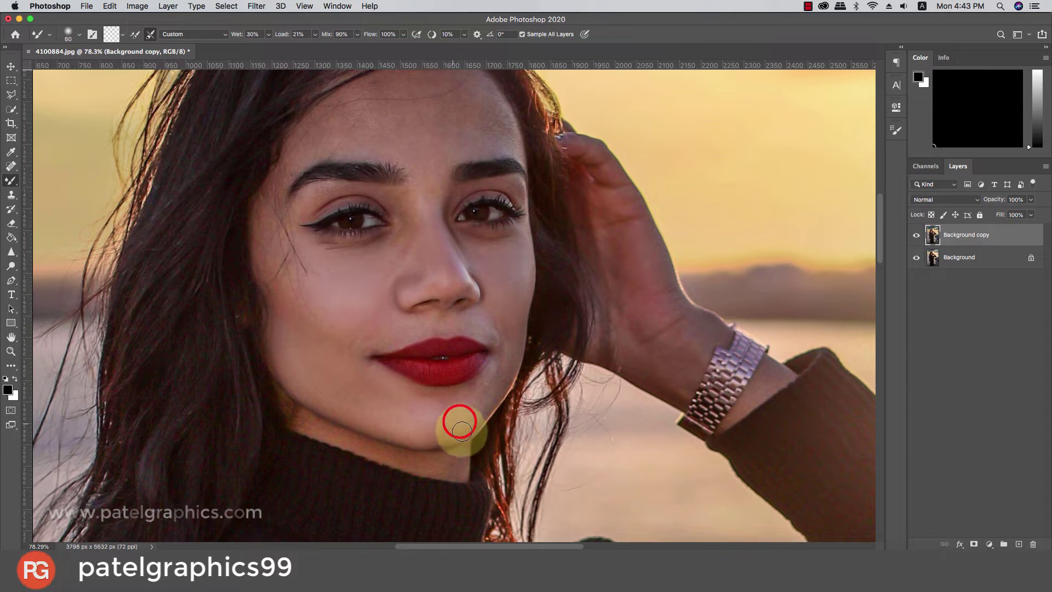
pyautogui.moveTo(448, 396)
pyautogui.mouseDown()
pyautogui.moveTo(492, 378)
pyautogui.moveTo(483, 391)
pyautogui.mouseUp()
pyautogui.press('[')
pyautogui.press('[')
pyautogui.moveTo(472, 413)
pyautogui.mouseDown()
pyautogui.moveTo(486, 410)
pyautogui.moveTo(515, 356)
pyautogui.moveTo(475, 328)
pyautogui.moveTo(497, 342)
pyautogui.mouseUp()
pyautogui.moveTo(492, 337)
pyautogui.mouseDown()
pyautogui.moveTo(464, 324)
pyautogui.moveTo(492, 340)
pyautogui.mouseUp()
# Step: Smooth the skin above the upper lip with a 35 px Mixer Brush and the nose bridge up between the eyebrows with a larger one
pyautogui.press('[')
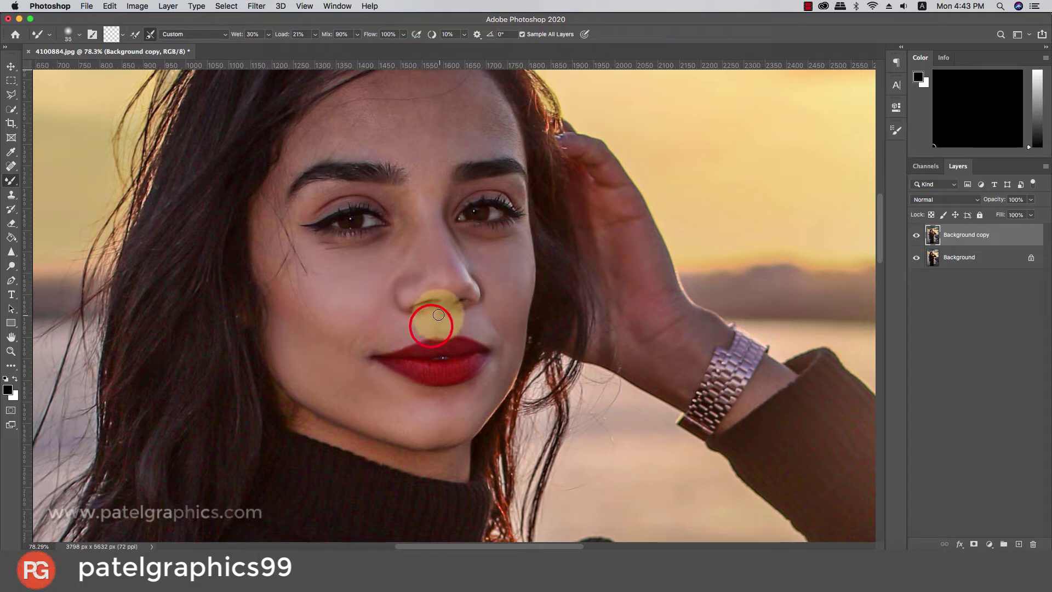
pyautogui.moveTo(461, 335)
pyautogui.mouseDown()
pyautogui.moveTo(430, 323)
pyautogui.moveTo(370, 351)
pyautogui.moveTo(404, 320)
pyautogui.moveTo(421, 327)
pyautogui.mouseUp()
pyautogui.press(']')
pyautogui.press(']')
pyautogui.moveTo(390, 259)
pyautogui.mouseDown()
pyautogui.moveTo(406, 210)
pyautogui.moveTo(421, 222)
pyautogui.moveTo(423, 194)
pyautogui.moveTo(441, 193)
pyautogui.moveTo(441, 168)
pyautogui.mouseUp()
pyautogui.press(']')
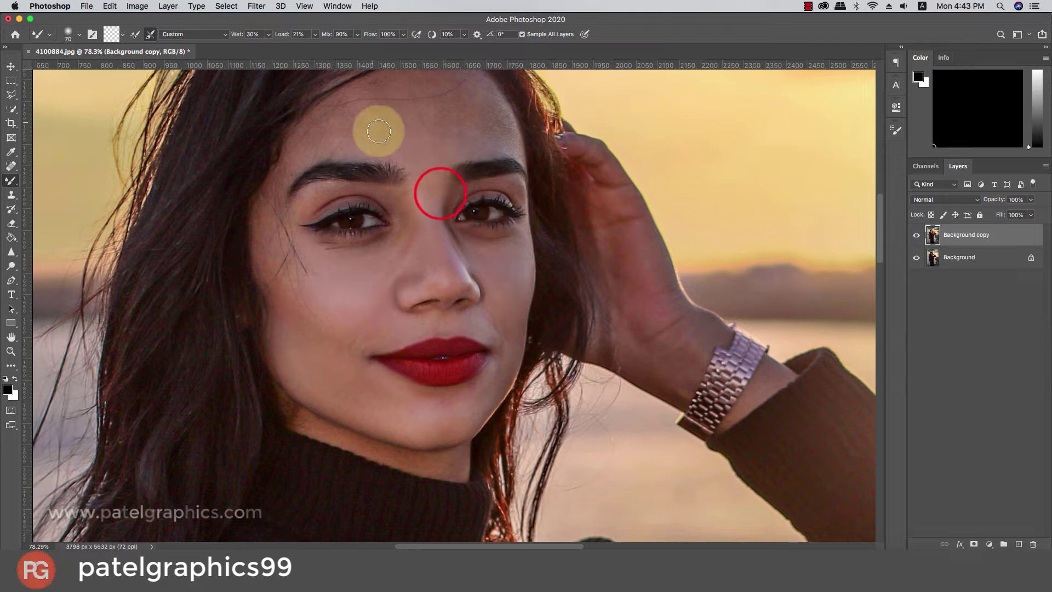
# Step: Smooth the forehead skin above the brows toward the left-hand hairline with an enlarged Mixer Brush
pyautogui.moveTo(367, 119)
pyautogui.mouseDown()
pyautogui.moveTo(334, 135)
pyautogui.moveTo(358, 135)
pyautogui.moveTo(326, 141)
pyautogui.moveTo(347, 146)
pyautogui.moveTo(314, 147)
pyautogui.moveTo(367, 112)
pyautogui.moveTo(319, 138)
pyautogui.moveTo(312, 155)
pyautogui.moveTo(385, 144)
pyautogui.moveTo(370, 125)
pyautogui.moveTo(444, 116)
pyautogui.moveTo(370, 126)
pyautogui.moveTo(393, 125)
pyautogui.mouseUp()
pyautogui.press(']')
pyautogui.press(']')
pyautogui.press(']')
pyautogui.moveTo(427, 162)
pyautogui.mouseDown()
pyautogui.moveTo(480, 141)
pyautogui.moveTo(457, 137)
pyautogui.moveTo(501, 140)
pyautogui.moveTo(485, 108)
pyautogui.moveTo(504, 130)
pyautogui.moveTo(459, 146)
pyautogui.moveTo(467, 123)
pyautogui.moveTo(376, 132)
pyautogui.mouseUp()
pyautogui.scroll(1, 492, 129)
pyautogui.press(']')
pyautogui.moveTo(372, 127)
pyautogui.mouseDown()
pyautogui.moveTo(470, 95)
pyautogui.moveTo(432, 118)
pyautogui.moveTo(327, 131)
pyautogui.mouseUp()
# Step: Remove stray hairs and marks across the upper forehead and beside the left-hand eyebrow with a 20 px Spot Healing Brush
pyautogui.click(8, 169)
pyautogui.click(366, 114)
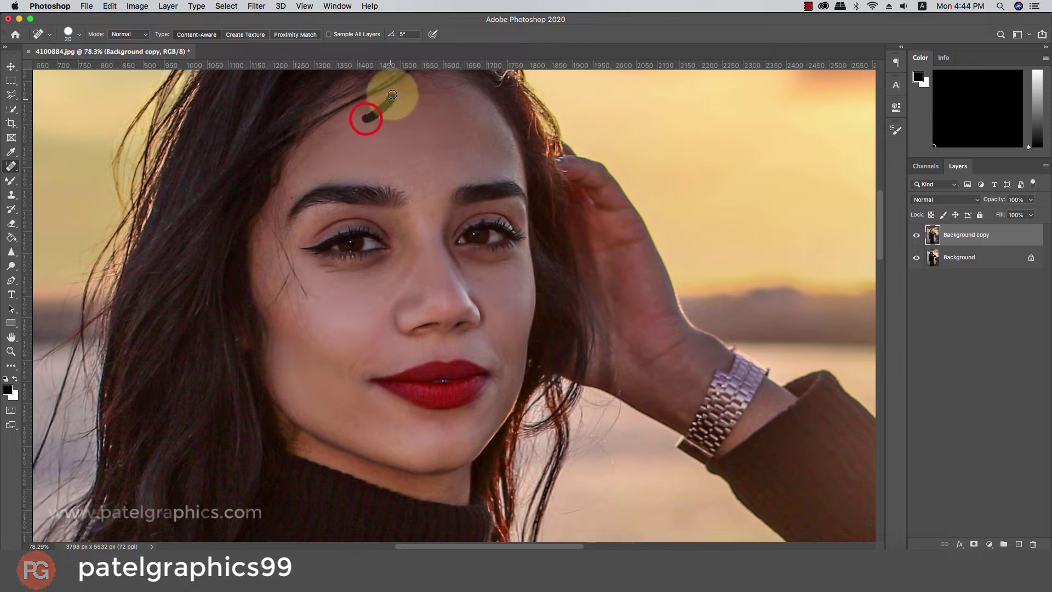
pyautogui.moveTo(407, 90); pyautogui.dragTo(459, 90)
pyautogui.click(457, 88)
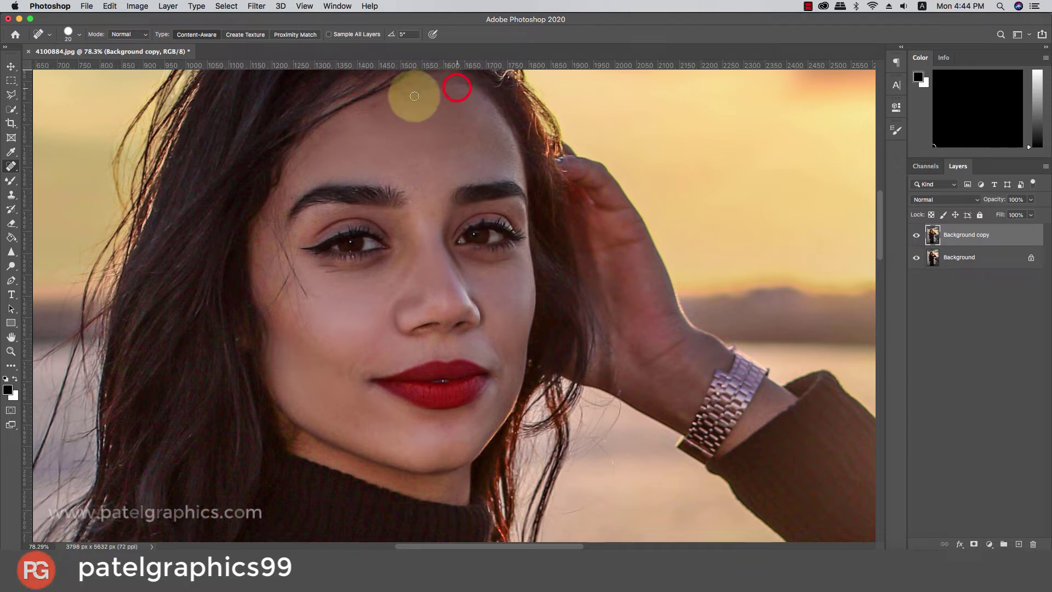
pyautogui.moveTo(329, 133); pyautogui.dragTo(294, 180)
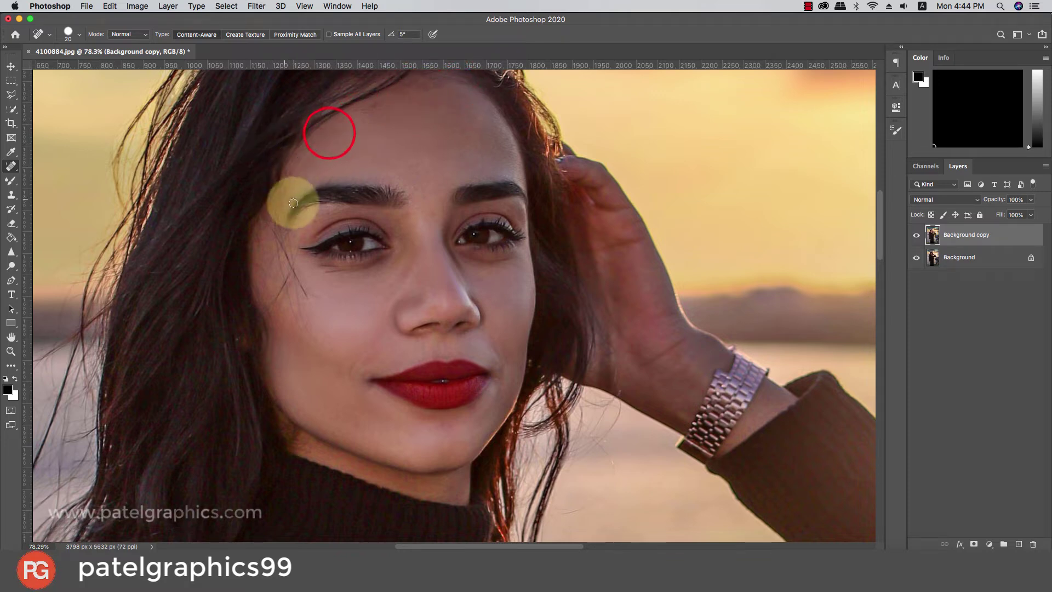
# Step: Heal the loose hair strands crossing the left-hand cheek beside the eye with a 25 px Spot Healing Brush
pyautogui.press(']')
pyautogui.moveTo(301, 285)
pyautogui.mouseDown()
pyautogui.moveTo(271, 224)
pyautogui.moveTo(293, 267)
pyautogui.moveTo(278, 295)
pyautogui.mouseUp()
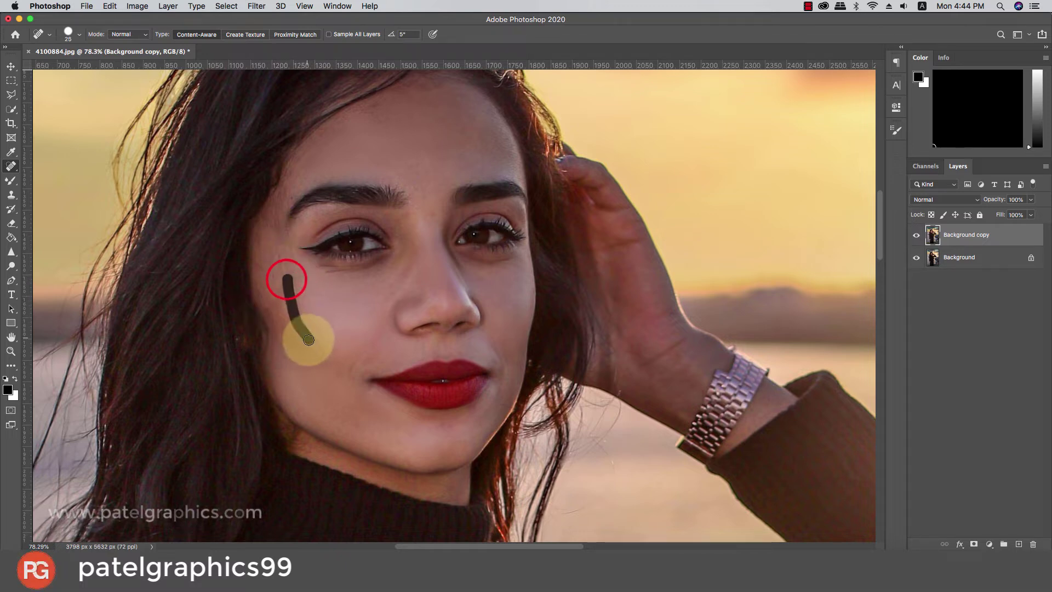
pyautogui.moveTo(309, 339); pyautogui.dragTo(309, 339)
pyautogui.moveTo(293, 277); pyautogui.dragTo(305, 326)
pyautogui.press('[')
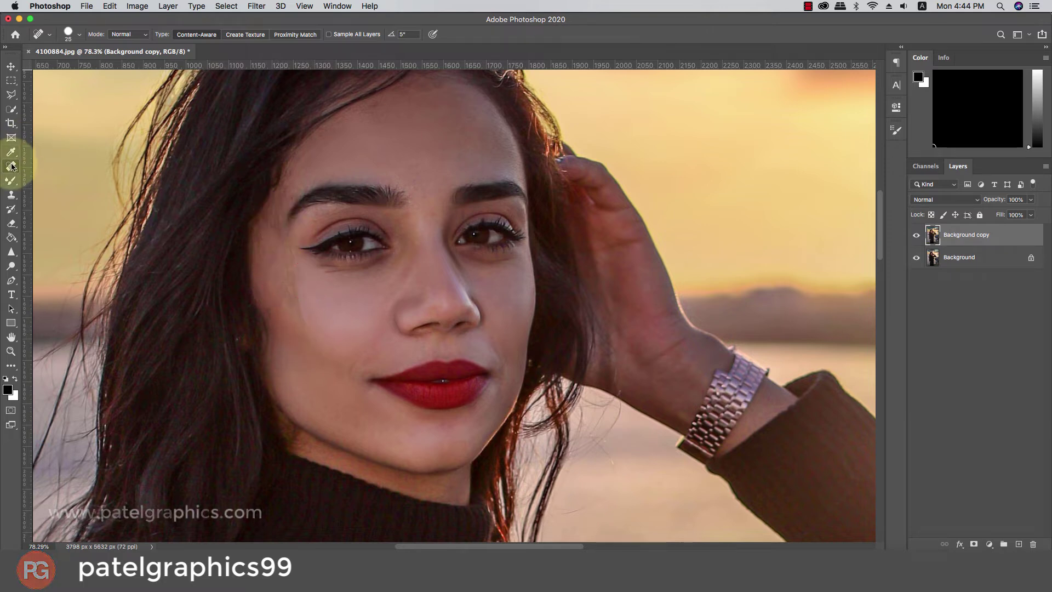
# Step: Blend the healed area of the left-hand cheek up toward the temple with large Mixer Brush strokes
pyautogui.click(11, 181)
pyautogui.press(']')
pyautogui.press(']')
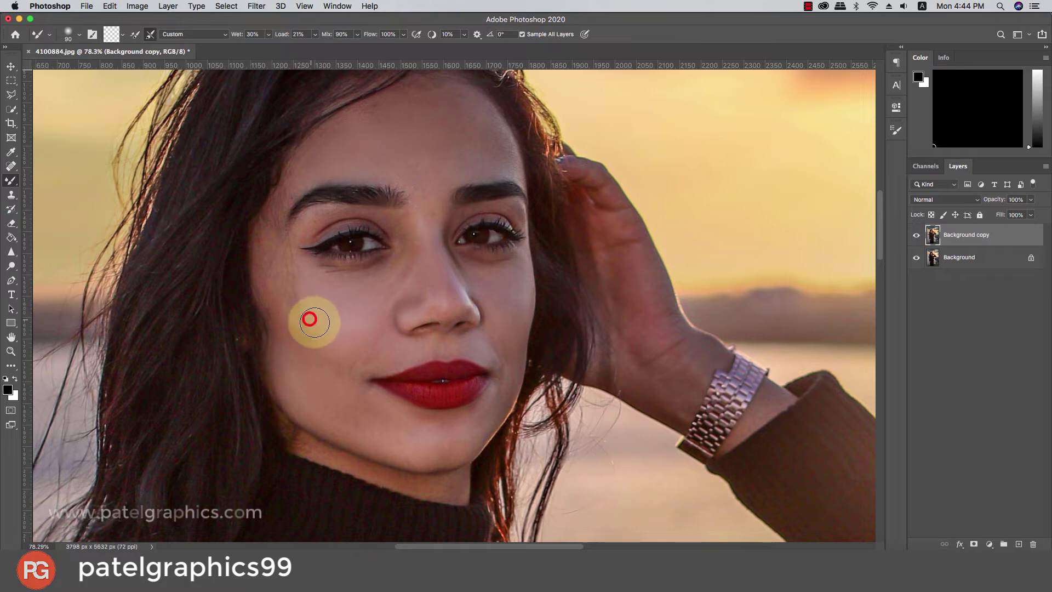
pyautogui.moveTo(270, 265)
pyautogui.mouseDown()
pyautogui.moveTo(287, 277)
pyautogui.moveTo(323, 376)
pyautogui.mouseUp()
pyautogui.press(']')
pyautogui.press(']')
pyautogui.moveTo(329, 340)
pyautogui.mouseDown()
pyautogui.moveTo(283, 287)
pyautogui.moveTo(302, 285)
pyautogui.moveTo(301, 270)
pyautogui.moveTo(276, 236)
pyautogui.mouseUp()
# Step: Smooth the left-hand temple around the eyebrow's end, and the upper eyelid with a 20 px Mixer Brush
pyautogui.press('[')
pyautogui.press('[')
pyautogui.moveTo(301, 173); pyautogui.dragTo(266, 218)
pyautogui.moveTo(302, 179)
pyautogui.mouseDown()
pyautogui.moveTo(271, 235)
pyautogui.moveTo(289, 248)
pyautogui.moveTo(320, 219)
pyautogui.mouseUp()
pyautogui.press('[')
pyautogui.press('[')
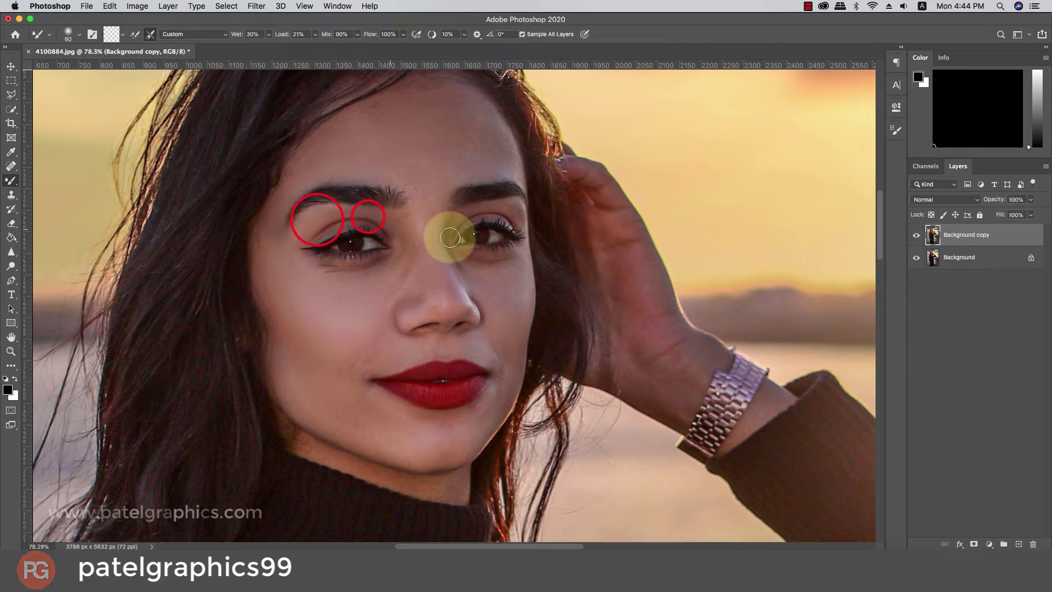
pyautogui.press('[')
pyautogui.press('[')
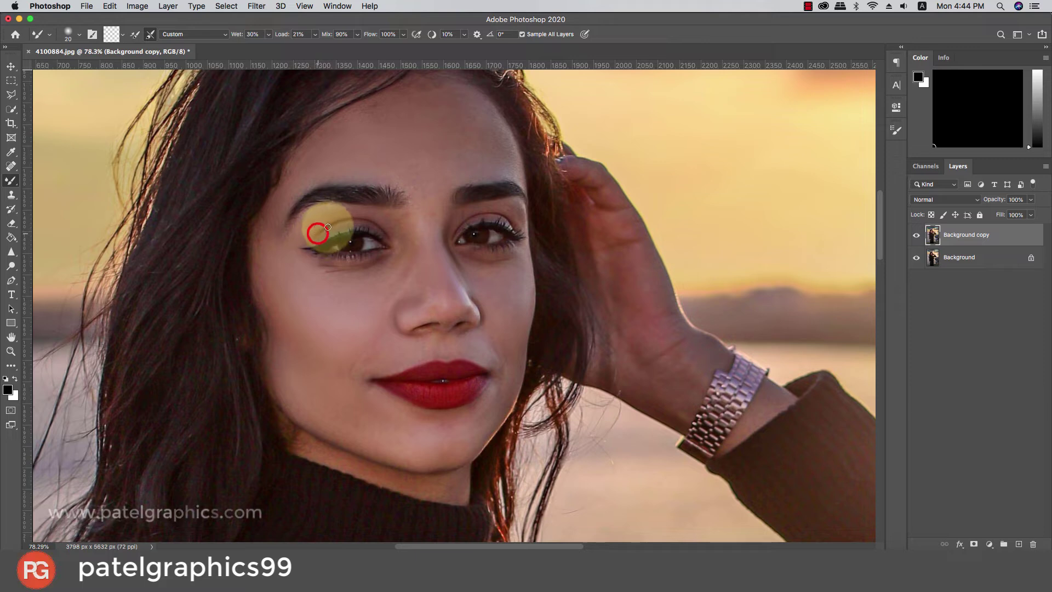
pyautogui.moveTo(327, 227)
pyautogui.mouseDown()
pyautogui.moveTo(360, 221)
pyautogui.moveTo(392, 241)
pyautogui.moveTo(403, 236)
pyautogui.mouseUp()
# Step: Smooth the skin under the left-hand eye and the upper cheek beside the nose with an enlarged Mixer Brush
pyautogui.press(']')
pyautogui.press(']')
pyautogui.press(']')
pyautogui.press(']')
pyautogui.press(']')
pyautogui.press(']')
pyautogui.moveTo(327, 283)
pyautogui.mouseDown()
pyautogui.moveTo(393, 273)
pyautogui.moveTo(388, 287)
pyautogui.mouseUp()
pyautogui.moveTo(382, 302); pyautogui.dragTo(383, 308)
# Step: Smooth the left-hand jawline and across the chin below the lips with a 60 px Mixer Brush
pyautogui.press(']')
pyautogui.press(']')
pyautogui.moveTo(278, 363); pyautogui.dragTo(286, 380)
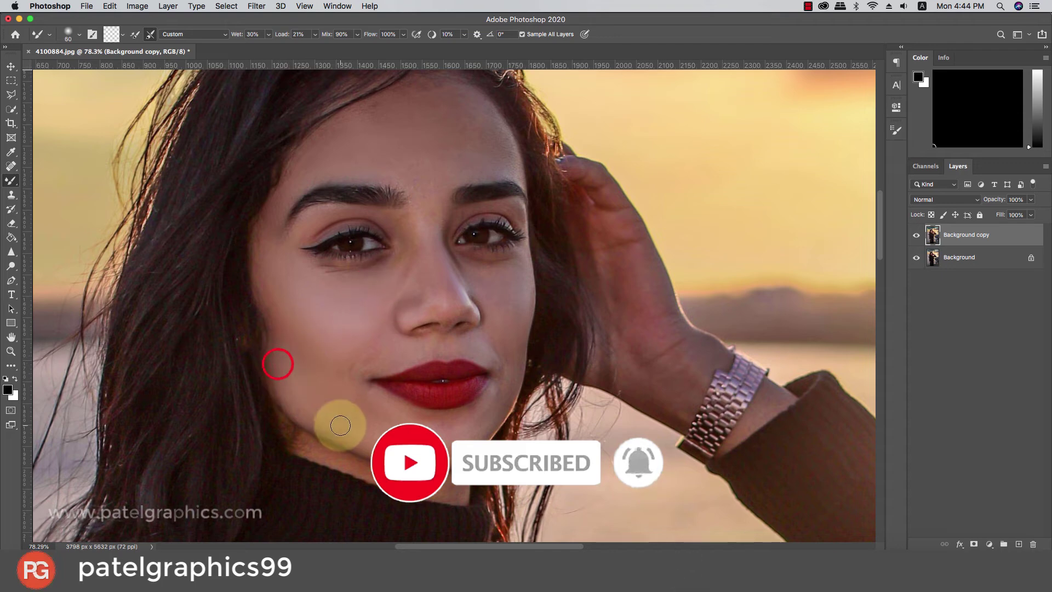
pyautogui.moveTo(331, 423)
pyautogui.mouseDown()
pyautogui.moveTo(428, 456)
pyautogui.moveTo(428, 434)
pyautogui.moveTo(454, 428)
pyautogui.moveTo(455, 443)
pyautogui.moveTo(491, 407)
pyautogui.mouseUp()
# Step: Smooth the right-hand cheek below the eye, then the tip and side of the nose, with smaller Mixer Brush sizes
pyautogui.press('[')
pyautogui.press('[')
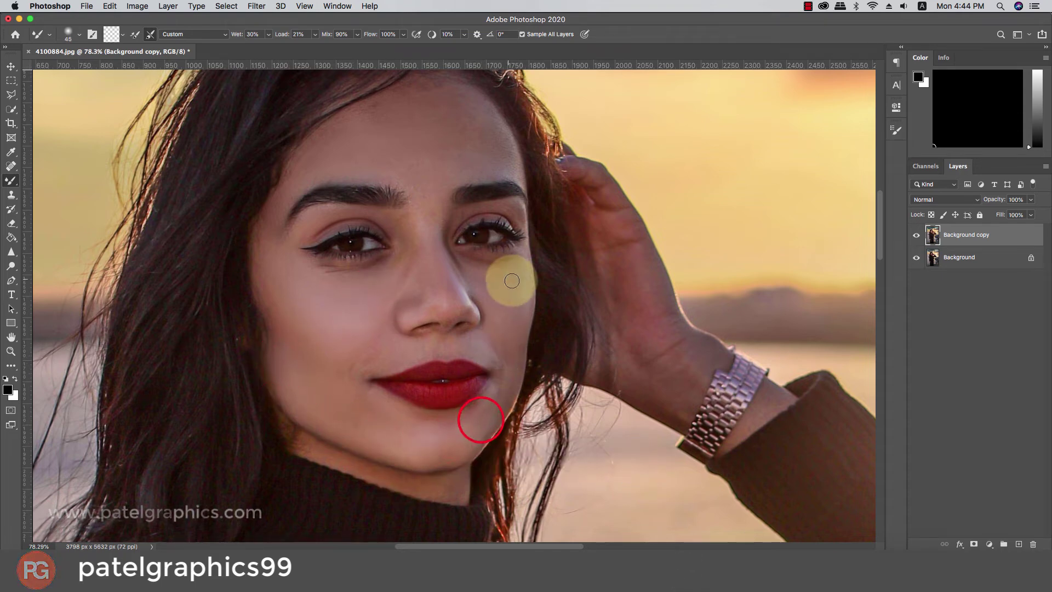
pyautogui.moveTo(510, 299)
pyautogui.mouseDown()
pyautogui.moveTo(510, 317)
pyautogui.moveTo(491, 282)
pyautogui.moveTo(502, 271)
pyautogui.mouseUp()
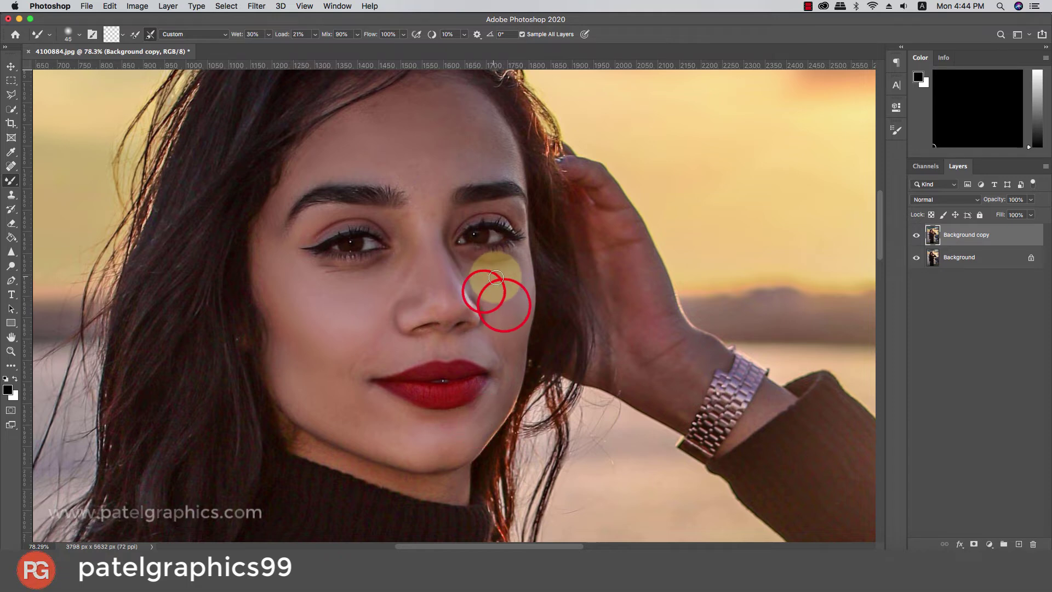
pyautogui.click(506, 269)
pyautogui.press('[')
pyautogui.press('[')
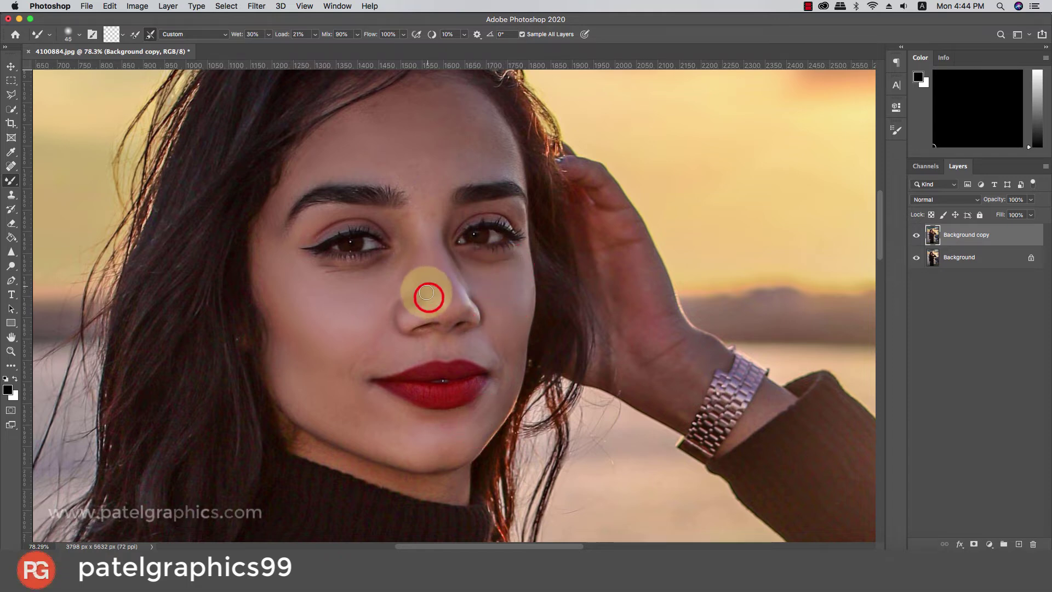
pyautogui.moveTo(418, 284); pyautogui.dragTo(435, 297)
pyautogui.moveTo(431, 302)
pyautogui.mouseDown()
pyautogui.moveTo(454, 321)
pyautogui.moveTo(459, 290)
pyautogui.mouseUp()
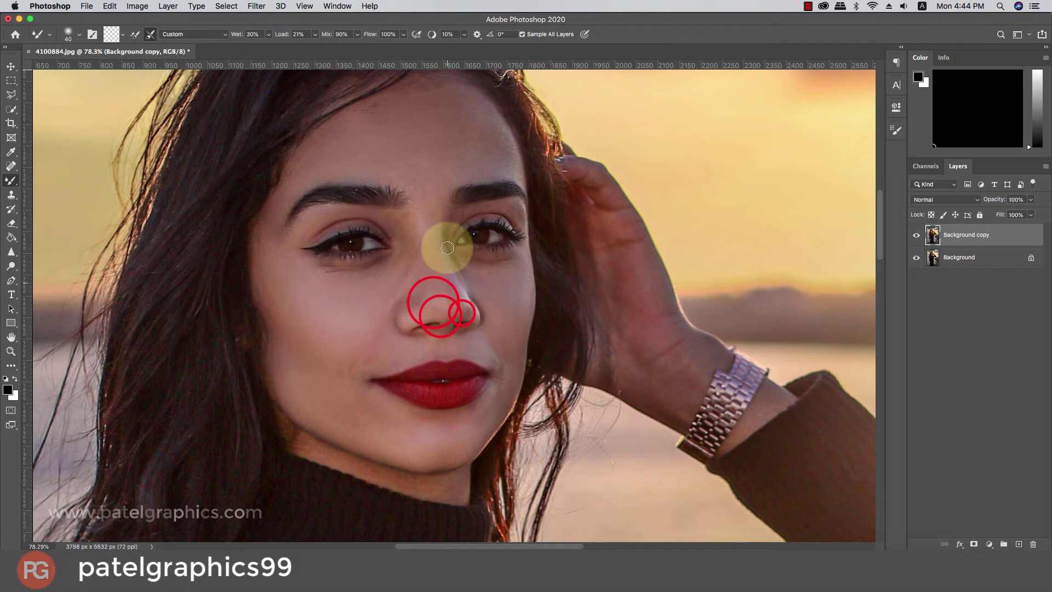
# Step: Smooth the nose bridge up between the eyebrows and onto the right-hand side of the forehead with an enlarged Mixer Brush
pyautogui.press(']')
pyautogui.press(']')
pyautogui.moveTo(423, 221)
pyautogui.mouseDown()
pyautogui.moveTo(406, 181)
pyautogui.moveTo(453, 170)
pyautogui.mouseUp()
pyautogui.moveTo(455, 167)
pyautogui.mouseDown()
pyautogui.moveTo(495, 144)
pyautogui.moveTo(516, 174)
pyautogui.moveTo(486, 112)
pyautogui.mouseUp()
pyautogui.press(']')
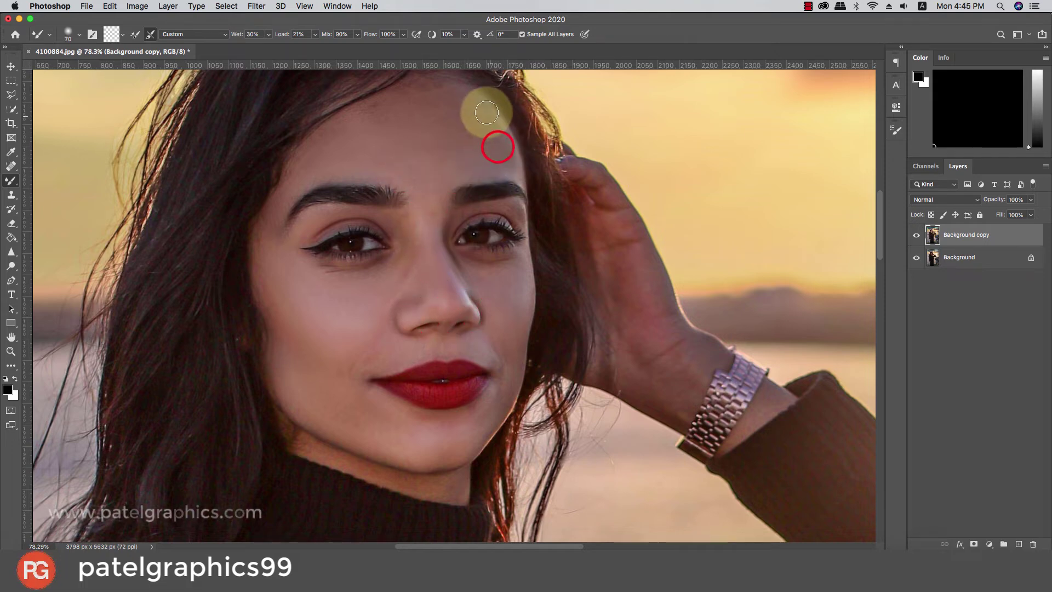
# Step: Smooth the left-hand forehead down to the temple and the cheek's edge along the hairline with the Mixer Brush
pyautogui.press(']')
pyautogui.moveTo(385, 110)
pyautogui.mouseDown()
pyautogui.moveTo(354, 117)
pyautogui.moveTo(316, 165)
pyautogui.moveTo(293, 171)
pyautogui.moveTo(269, 221)
pyautogui.mouseUp()
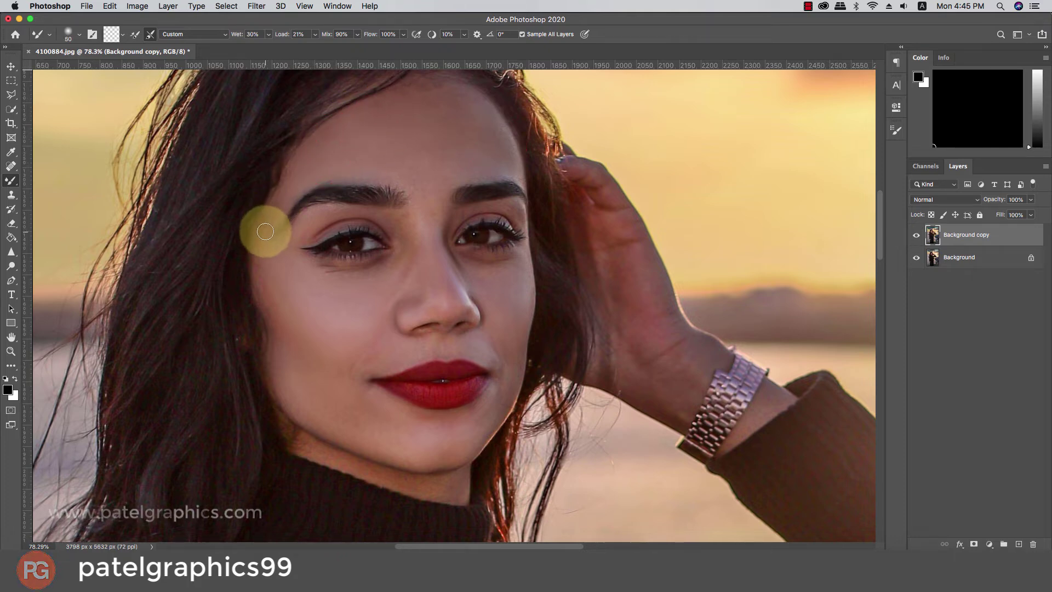
pyautogui.moveTo(263, 277); pyautogui.dragTo(269, 295)
pyautogui.moveTo(270, 300); pyautogui.dragTo(268, 327)
# Step: Even out the middle and right-hand side of the forehead with Mixer Brush strokes, enlarging the brush to 100 px
pyautogui.press(']')
pyautogui.press(']')
pyautogui.press(']')
pyautogui.press(']')
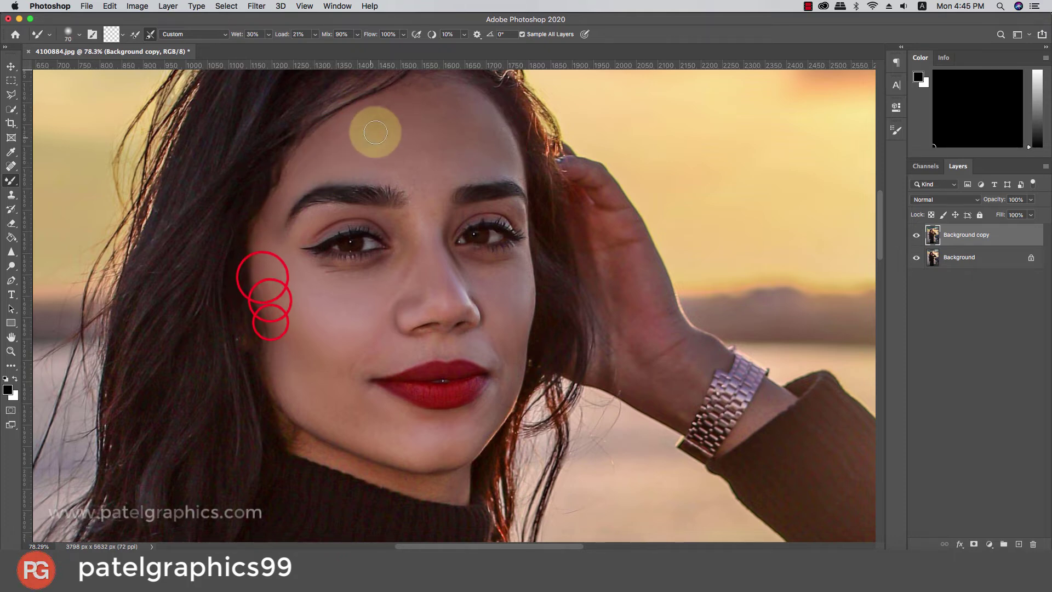
pyautogui.moveTo(402, 110)
pyautogui.mouseDown()
pyautogui.moveTo(444, 87)
pyautogui.moveTo(441, 113)
pyautogui.moveTo(469, 108)
pyautogui.mouseUp()
pyautogui.press(']')
pyautogui.press(']')
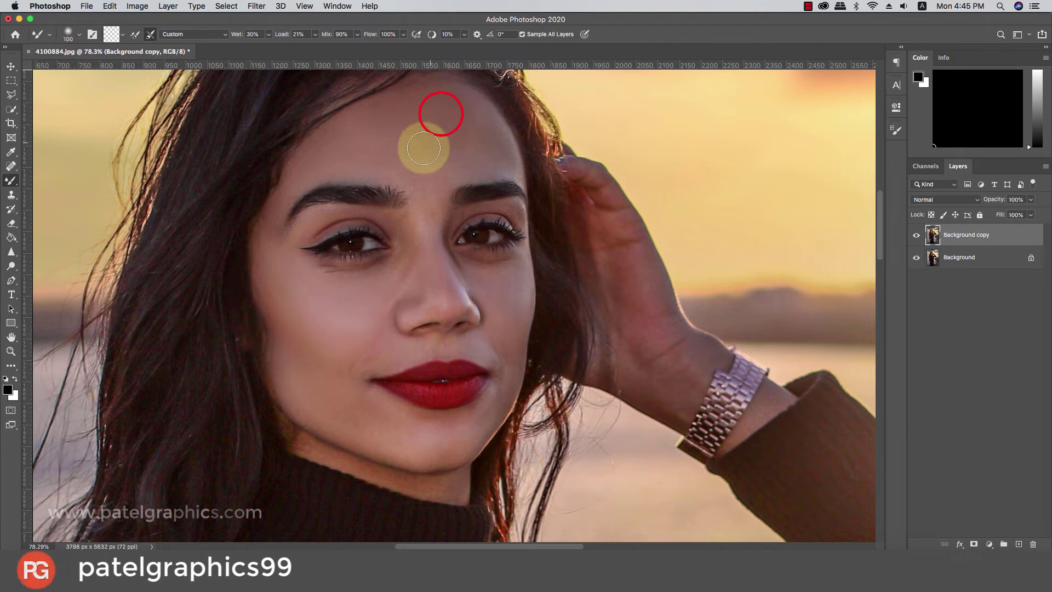
pyautogui.moveTo(412, 160)
pyautogui.mouseDown()
pyautogui.moveTo(435, 168)
pyautogui.moveTo(461, 141)
pyautogui.mouseUp()
pyautogui.moveTo(465, 139); pyautogui.dragTo(473, 114)
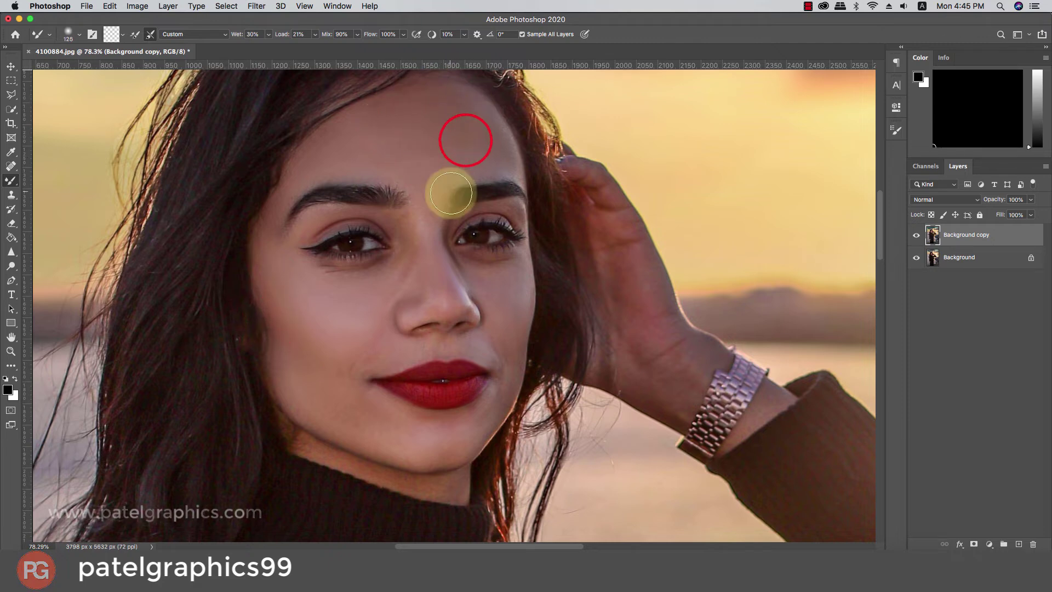
# Step: Compare the portrait with the Background copy layer hidden and shown, then duplicate that layer
pyautogui.scroll(-1, 447, 201)
pyautogui.scroll(-20, 446, 201)
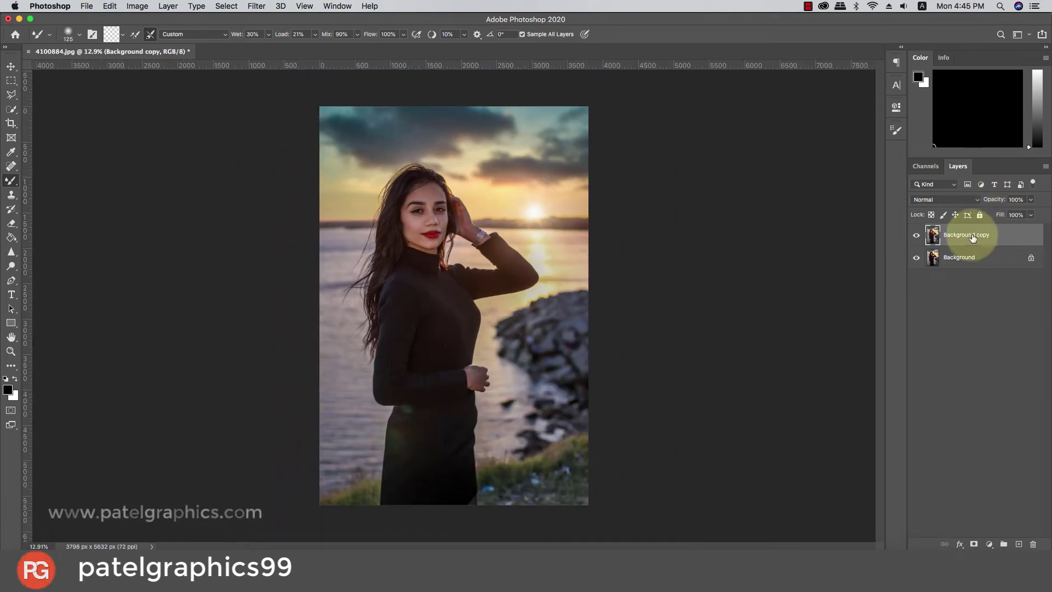
pyautogui.click(916, 236)
pyautogui.click(916, 235)
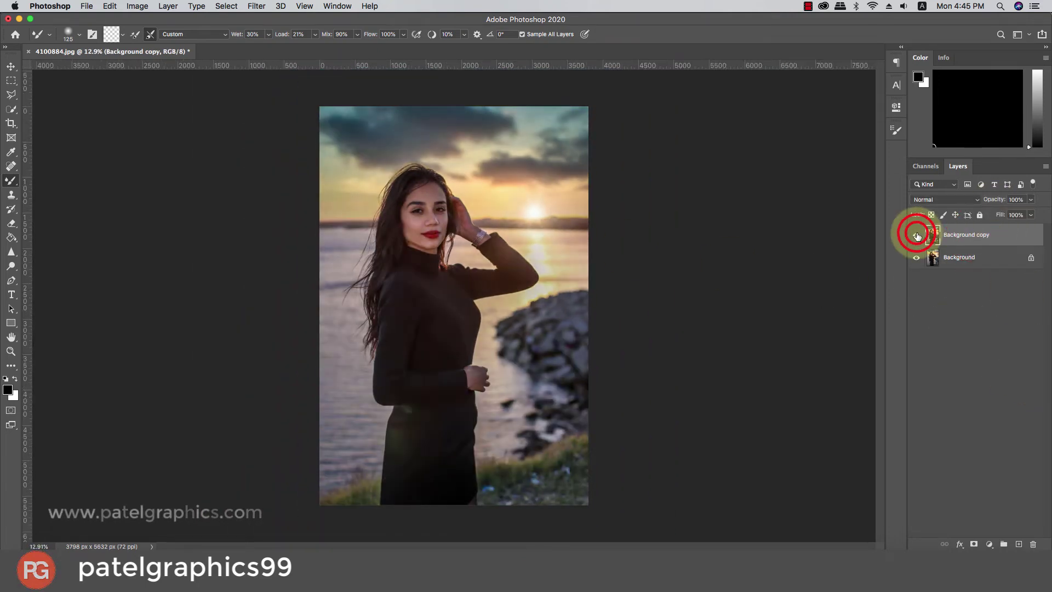
pyautogui.click(917, 236)
pyautogui.click(916, 236)
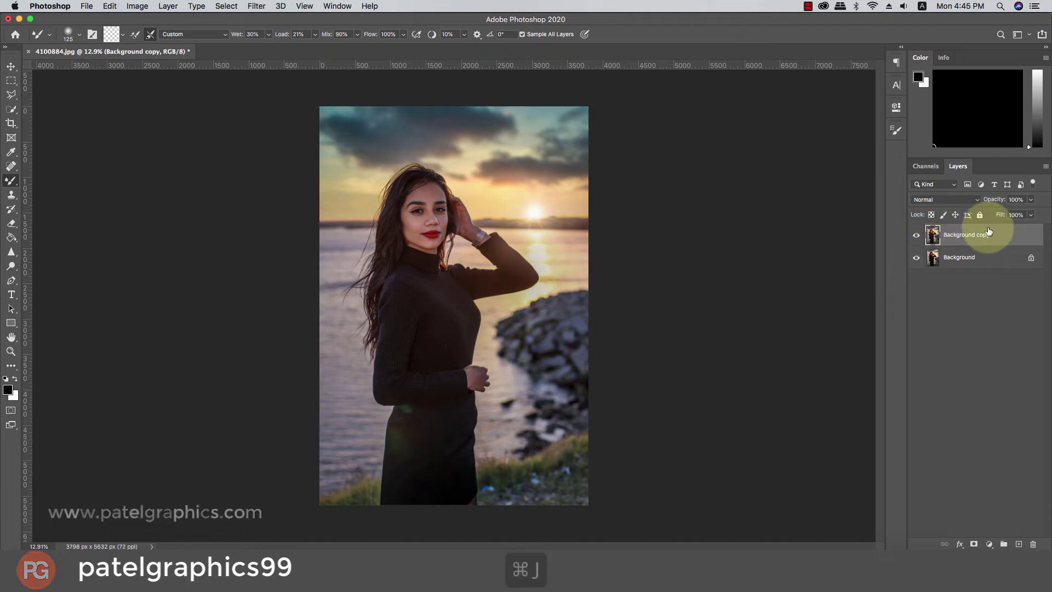
pyautogui.scroll(5, 422, 180)
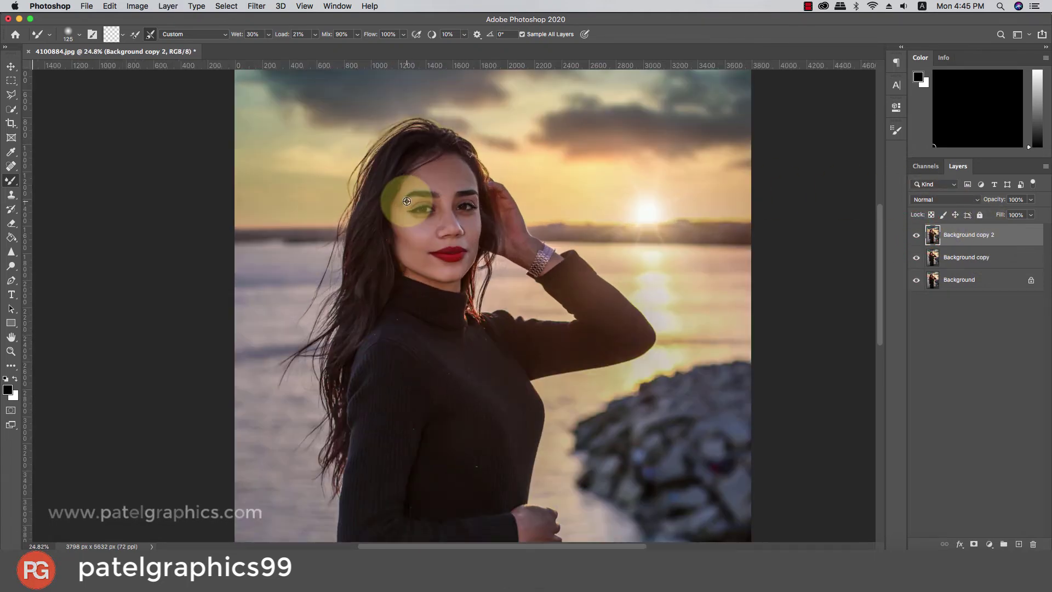
pyautogui.scroll(1, 435, 184)
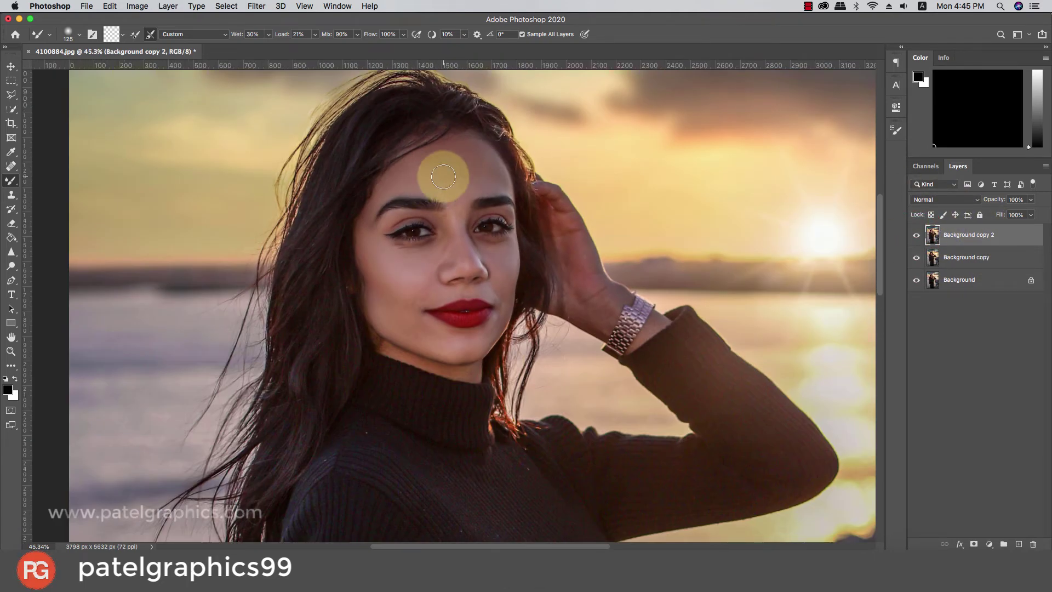
pyautogui.click(6, 182)
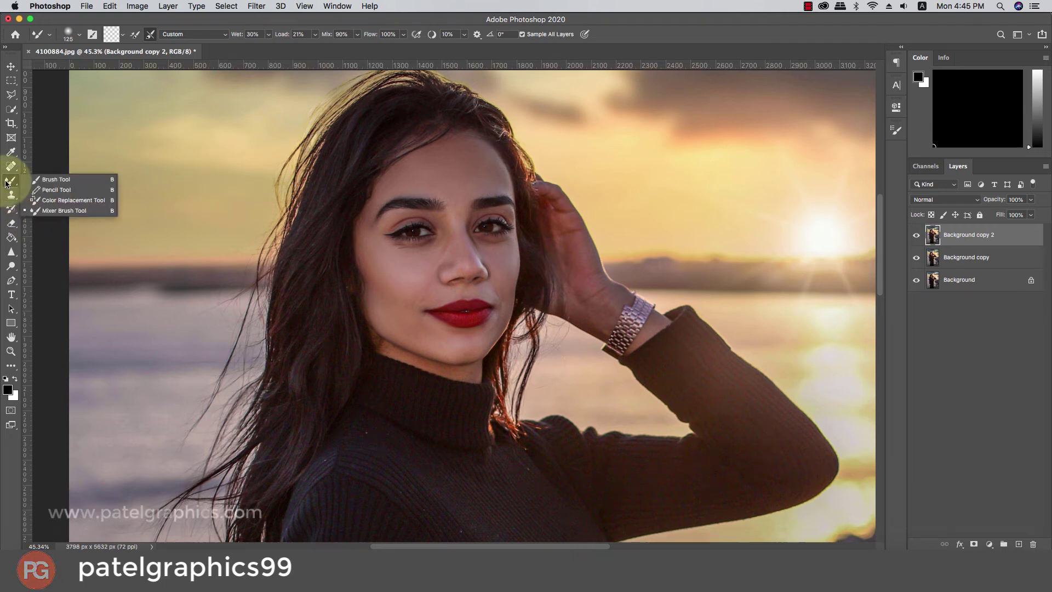
pyautogui.click(38, 179)
pyautogui.click(948, 199)
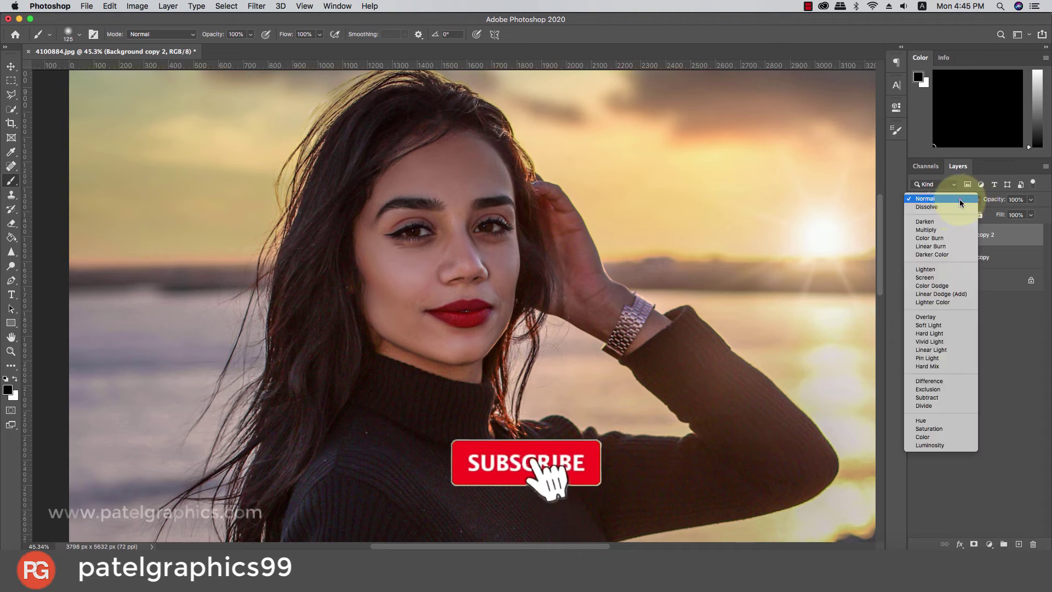
pyautogui.click(951, 199)
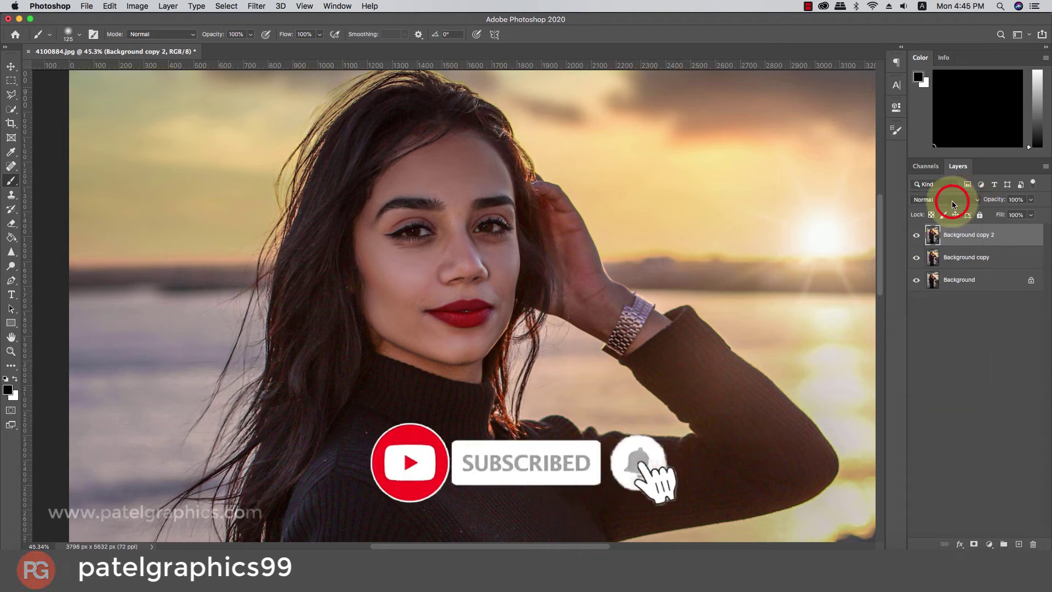
# Step: Sharpen the eyes and lips on Background copy 2 using the Sharpen tool at 84% strength with an 80 px brush
pyautogui.click(946, 235)
pyautogui.click(11, 252)
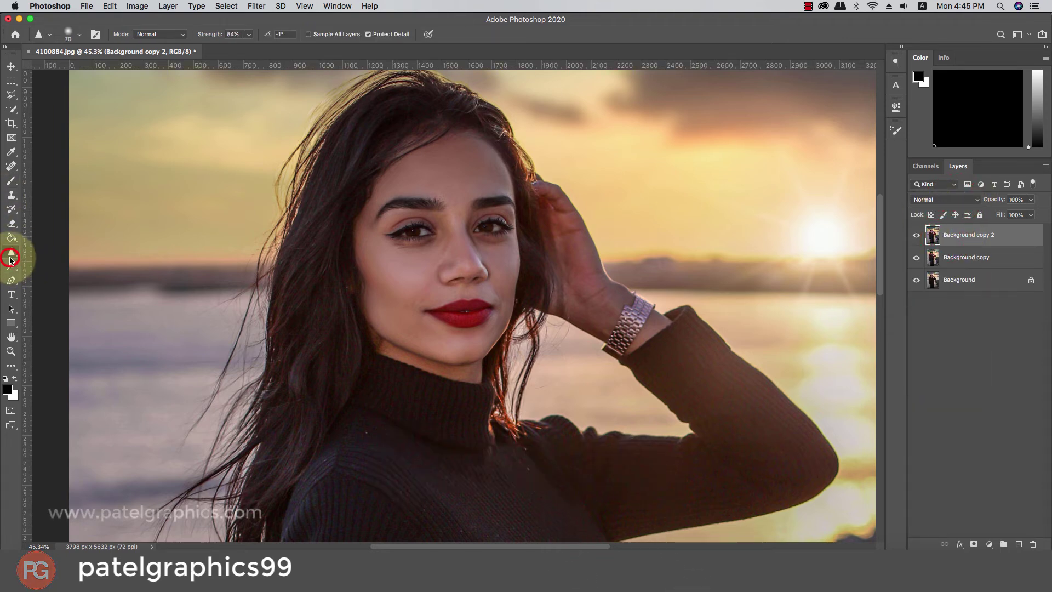
pyautogui.press(']')
pyautogui.press(']')
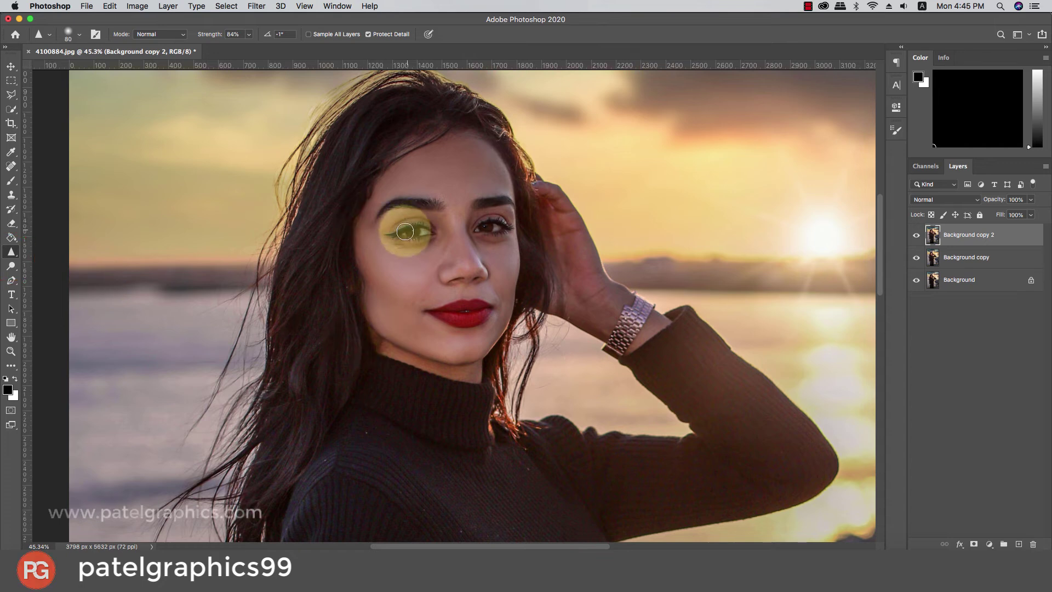
pyautogui.moveTo(402, 233)
pyautogui.mouseDown()
pyautogui.moveTo(437, 232)
pyautogui.moveTo(393, 236)
pyautogui.moveTo(488, 230)
pyautogui.mouseUp()
pyautogui.moveTo(442, 310)
pyautogui.mouseDown()
pyautogui.moveTo(480, 308)
pyautogui.moveTo(458, 305)
pyautogui.mouseUp()
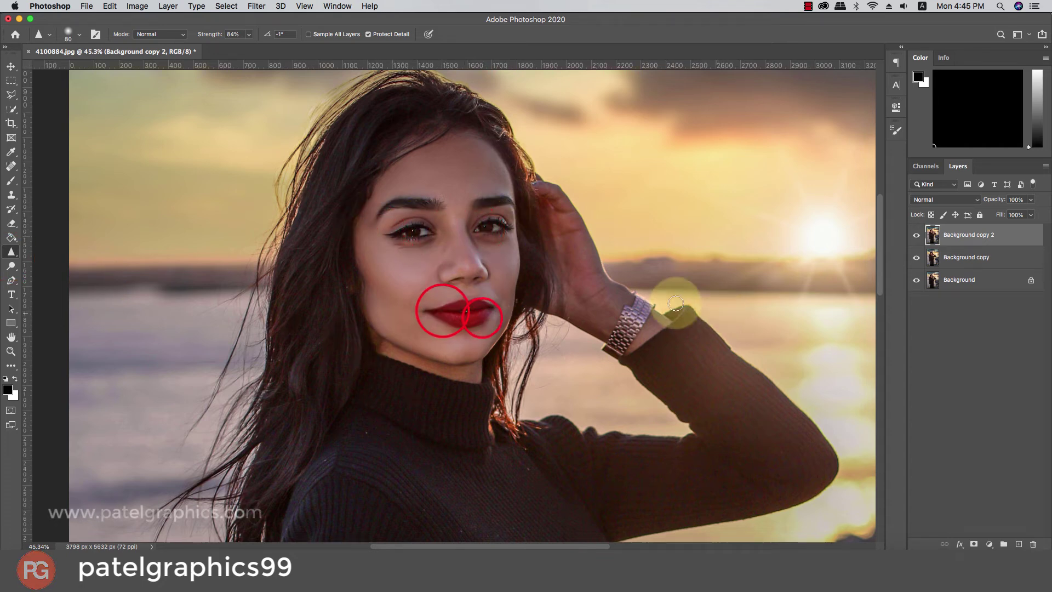
# Step: Sharpen the wristwatch with a 100 px brush, then both eyebrows and the lips with a 125 px brush
pyautogui.press(']')
pyautogui.moveTo(644, 303)
pyautogui.mouseDown()
pyautogui.moveTo(613, 341)
pyautogui.moveTo(646, 286)
pyautogui.mouseUp()
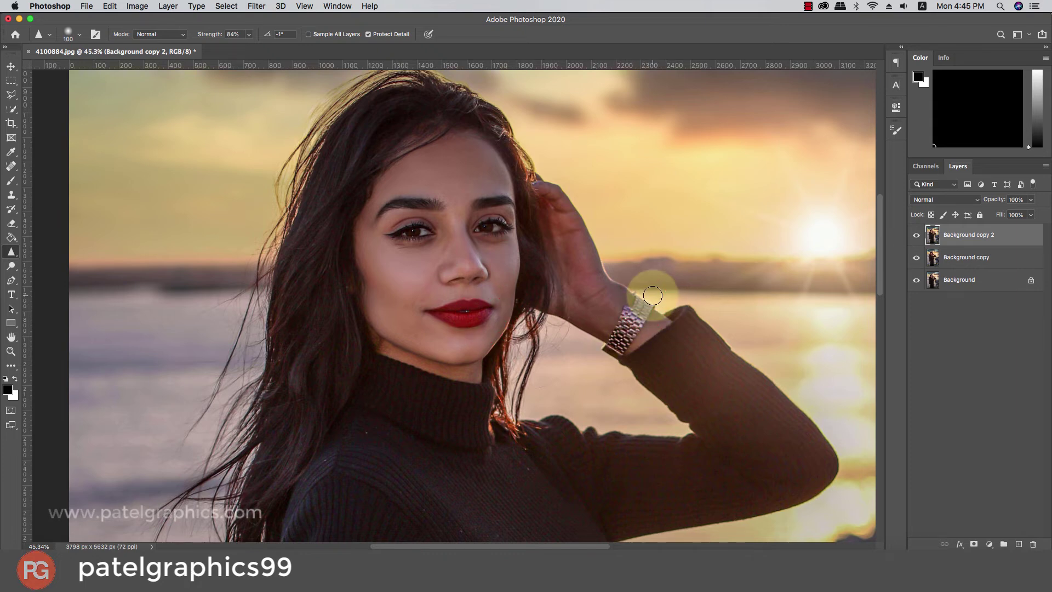
pyautogui.press(']')
pyautogui.moveTo(430, 210)
pyautogui.mouseDown()
pyautogui.moveTo(390, 202)
pyautogui.moveTo(374, 217)
pyautogui.mouseUp()
pyautogui.moveTo(490, 210); pyautogui.dragTo(517, 220)
pyautogui.moveTo(457, 319)
pyautogui.mouseDown()
pyautogui.moveTo(470, 300)
pyautogui.moveTo(442, 306)
pyautogui.mouseUp()
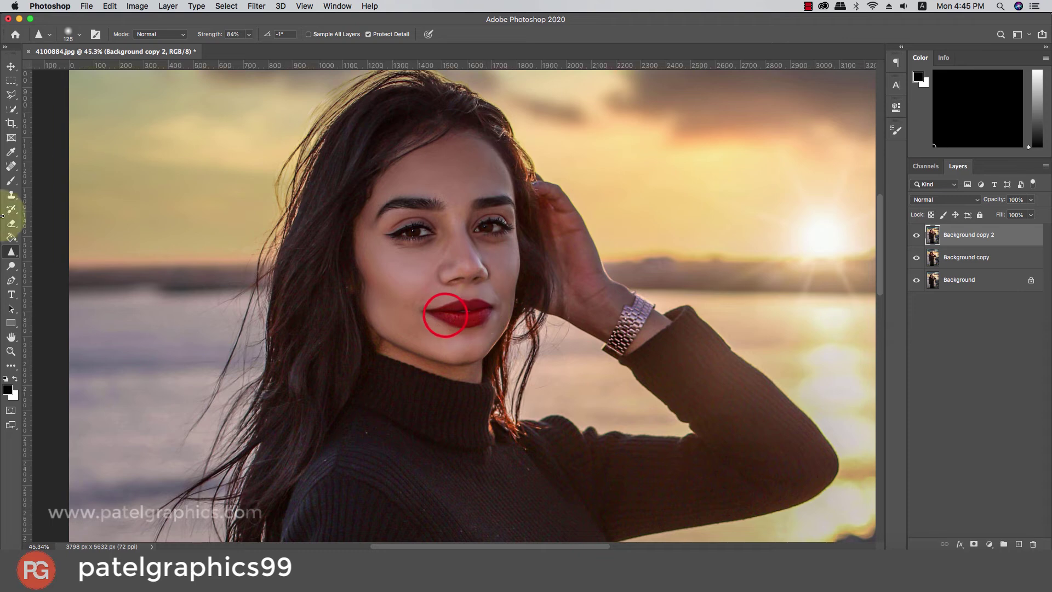
# Step: Brighten the eyes, lips and wristwatch with the Dodge tool, using the Highlights range and 12% exposure
pyautogui.click(11, 266)
pyautogui.moveTo(397, 236); pyautogui.dragTo(511, 228)
pyautogui.press(']')
pyautogui.press(']')
pyautogui.moveTo(445, 310); pyautogui.dragTo(466, 314)
pyautogui.press(']')
pyautogui.moveTo(625, 313)
pyautogui.mouseDown()
pyautogui.moveTo(630, 333)
pyautogui.moveTo(649, 307)
pyautogui.mouseUp()
pyautogui.press('super+0')
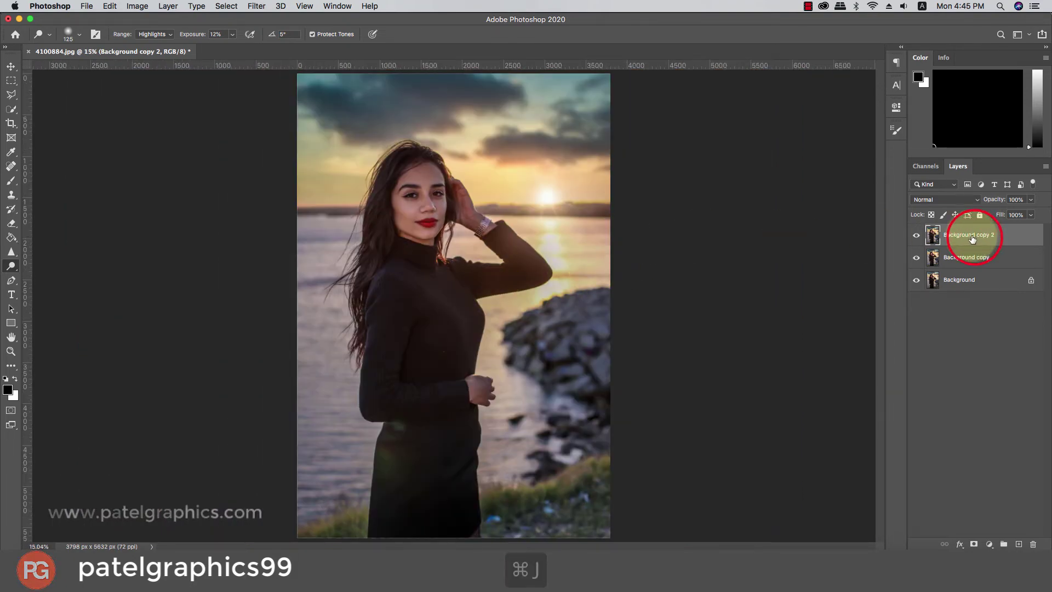
# Step: Duplicate Background copy 2 and set the duplicate's blend mode to Screen
pyautogui.press('super+j')
pyautogui.click(952, 199)
pyautogui.click(919, 272)
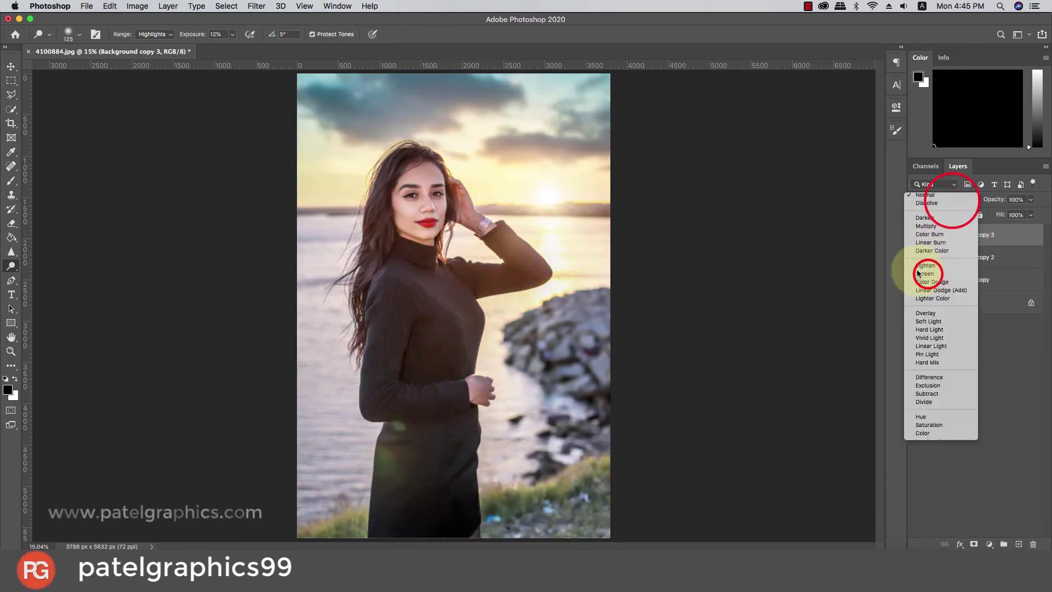
# Step: Add a black layer mask to Background copy 3 and paint white over the forehead with the Brush at 100% opacity
pyautogui.click(972, 544)
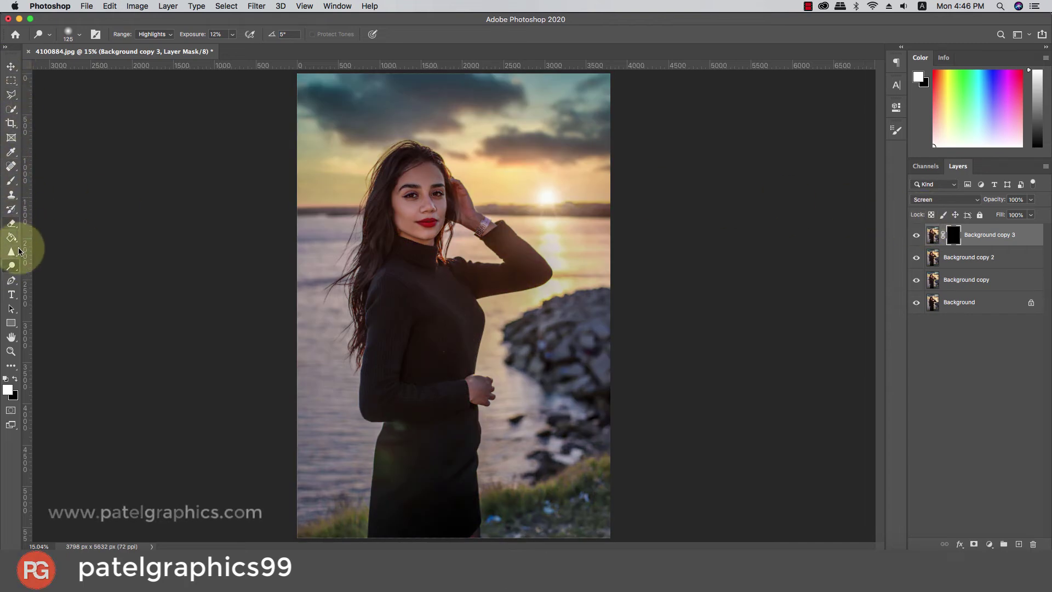
pyautogui.press('b')
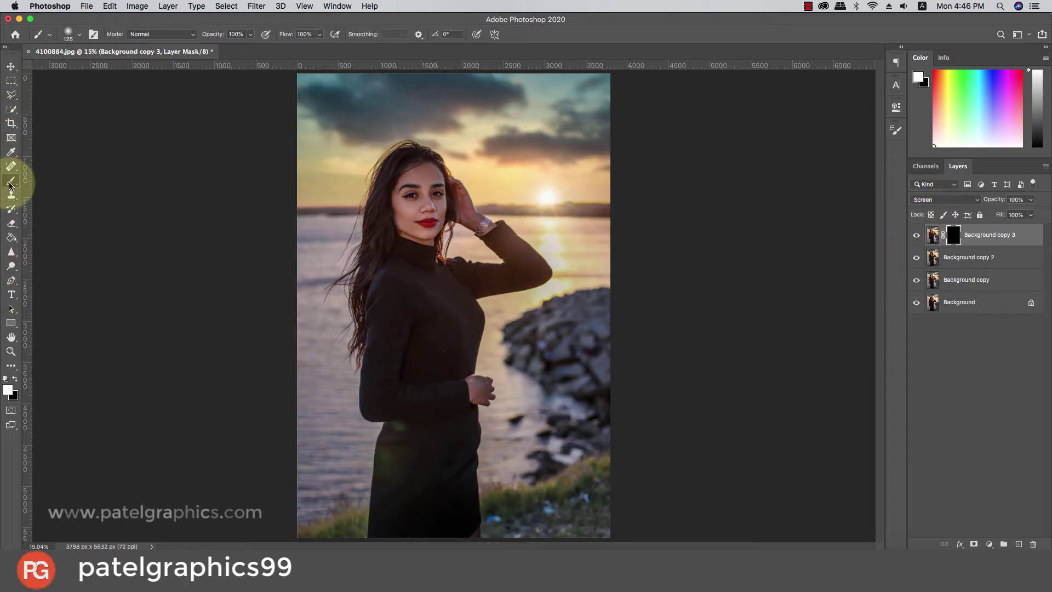
pyautogui.scroll(5, 387, 180)
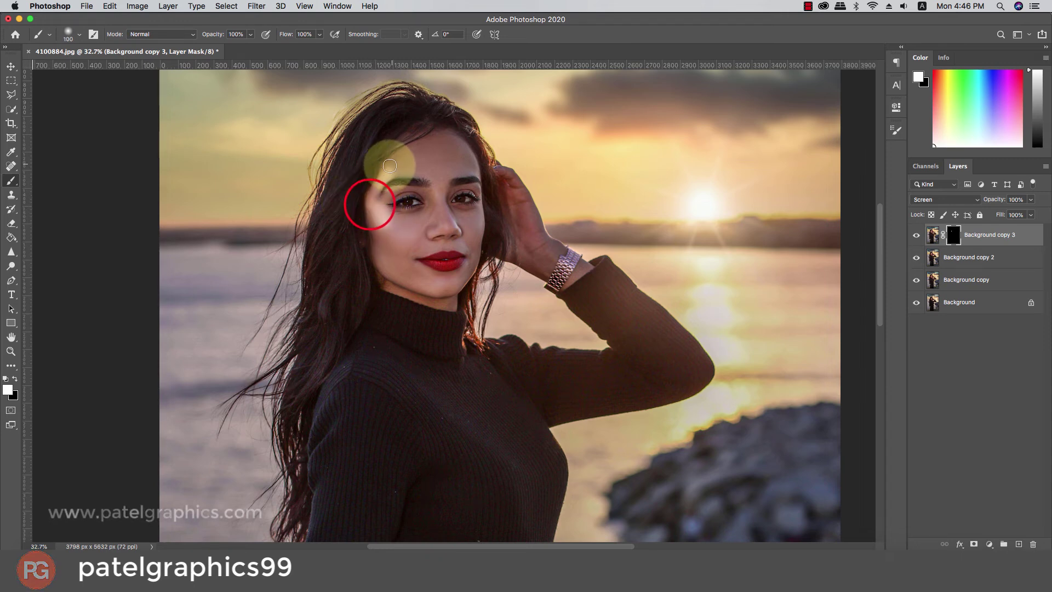
pyautogui.moveTo(388, 170)
pyautogui.mouseDown()
pyautogui.moveTo(437, 148)
pyautogui.moveTo(410, 153)
pyautogui.mouseUp()
pyautogui.press(']')
pyautogui.moveTo(430, 146)
pyautogui.mouseDown()
pyautogui.moveTo(466, 169)
pyautogui.moveTo(425, 176)
pyautogui.moveTo(436, 183)
pyautogui.moveTo(426, 191)
pyautogui.moveTo(390, 191)
pyautogui.mouseUp()
# Step: Paint white on the mask beneath the eye and along the temple on the hair-covered side using a smaller brush
pyautogui.press('[')
pyautogui.press('[')
pyautogui.press('[')
pyautogui.press('[')
pyautogui.press('[')
pyautogui.press('[')
pyautogui.press('[')
pyautogui.press(']')
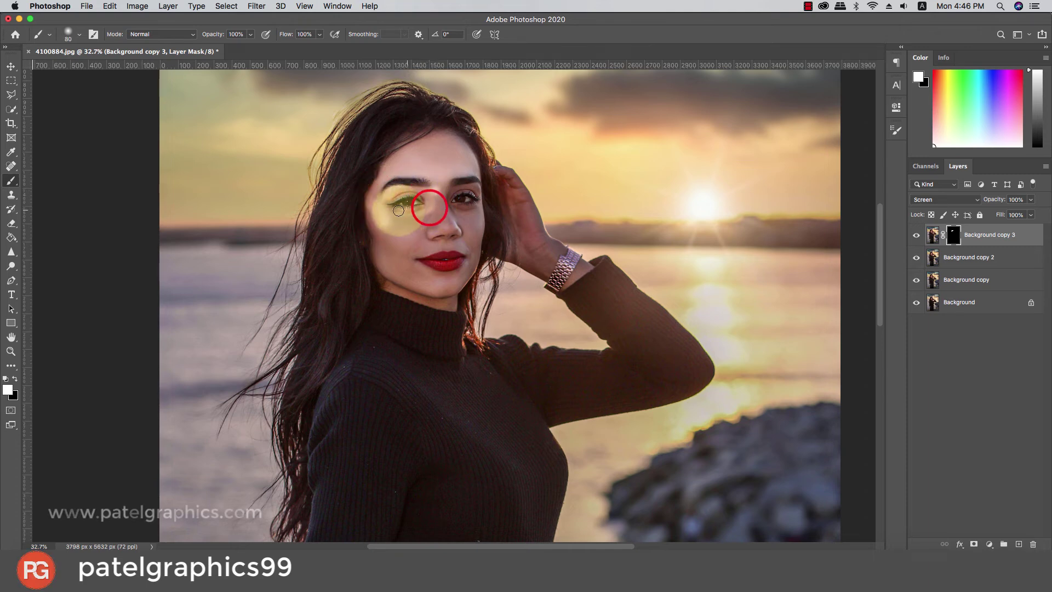
pyautogui.click(373, 215)
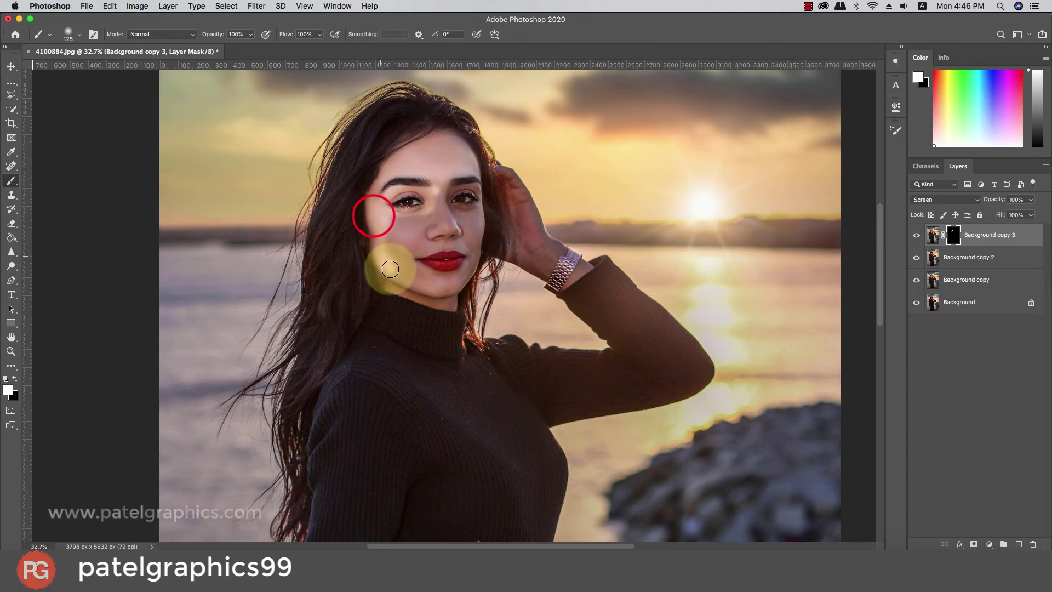
# Step: Enlarge the brush and paint white on the mask along the jaw and chin, then up the sunlit side of the face
pyautogui.press(']')
pyautogui.press(']')
pyautogui.moveTo(387, 283); pyautogui.dragTo(449, 305)
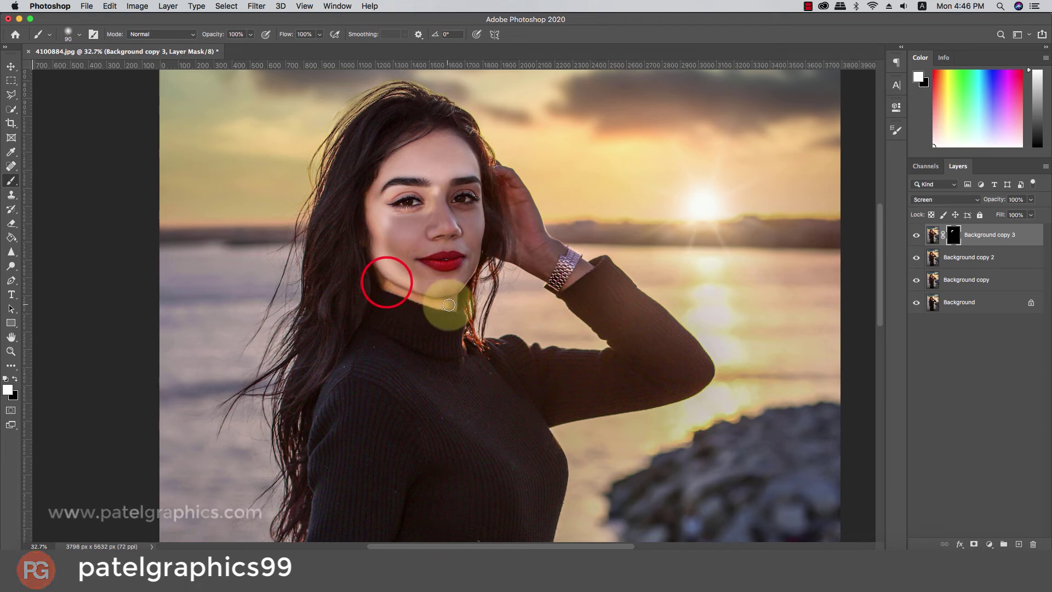
pyautogui.click(453, 286)
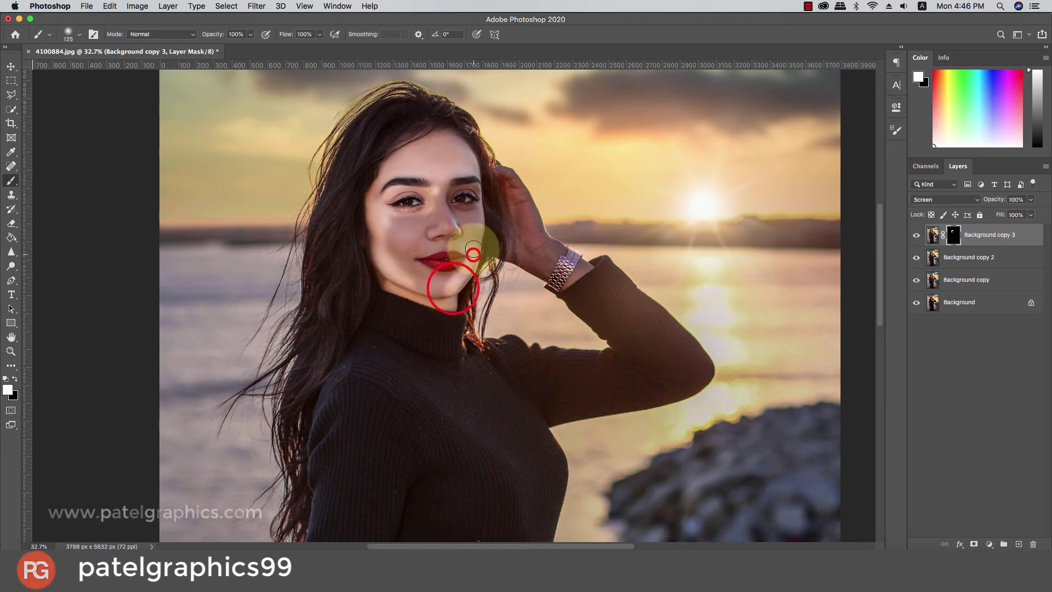
pyautogui.moveTo(473, 249); pyautogui.dragTo(476, 207)
pyautogui.click(470, 211)
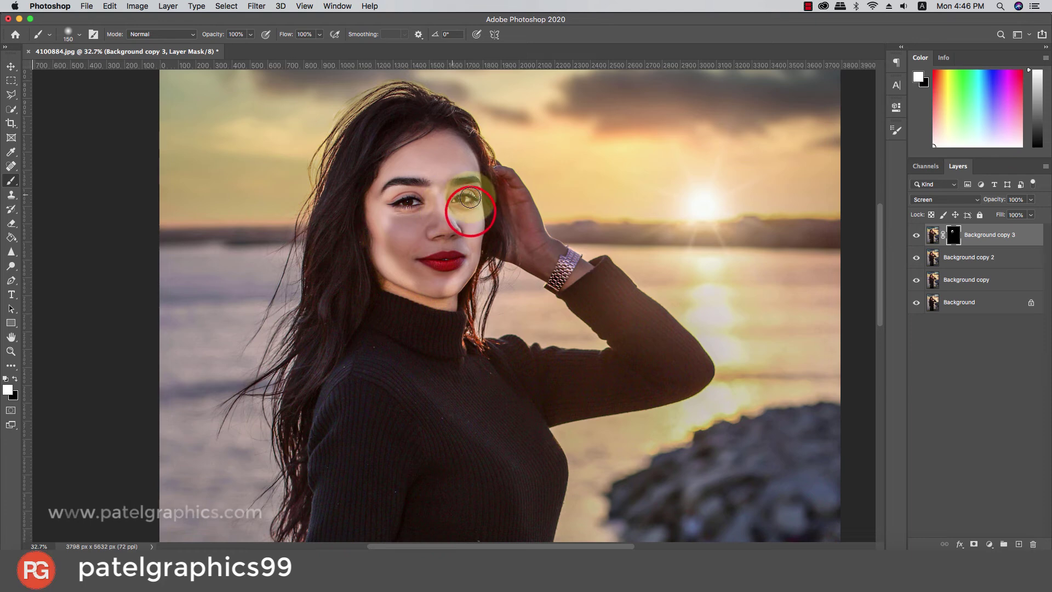
pyautogui.moveTo(474, 190); pyautogui.dragTo(441, 134)
pyautogui.press(']')
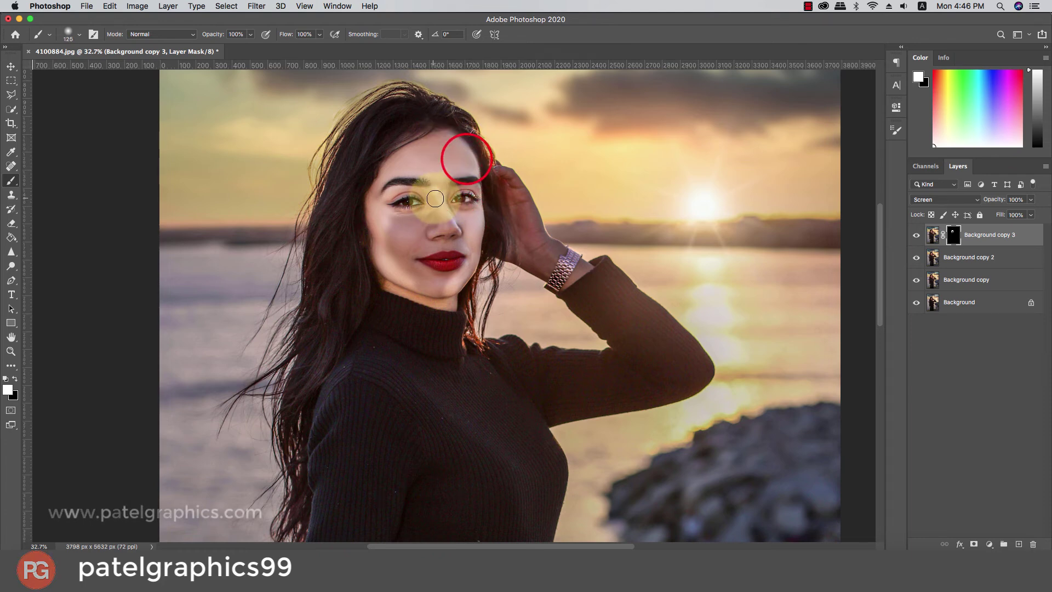
# Step: Paint white on the mask over the nose and the skin around the mouth, adjusting the brush size to fit
pyautogui.press('[')
pyautogui.press('[')
pyautogui.moveTo(434, 239)
pyautogui.mouseDown()
pyautogui.moveTo(414, 250)
pyautogui.moveTo(399, 216)
pyautogui.moveTo(427, 234)
pyautogui.moveTo(444, 230)
pyautogui.mouseUp()
pyautogui.press('[')
pyautogui.press('[')
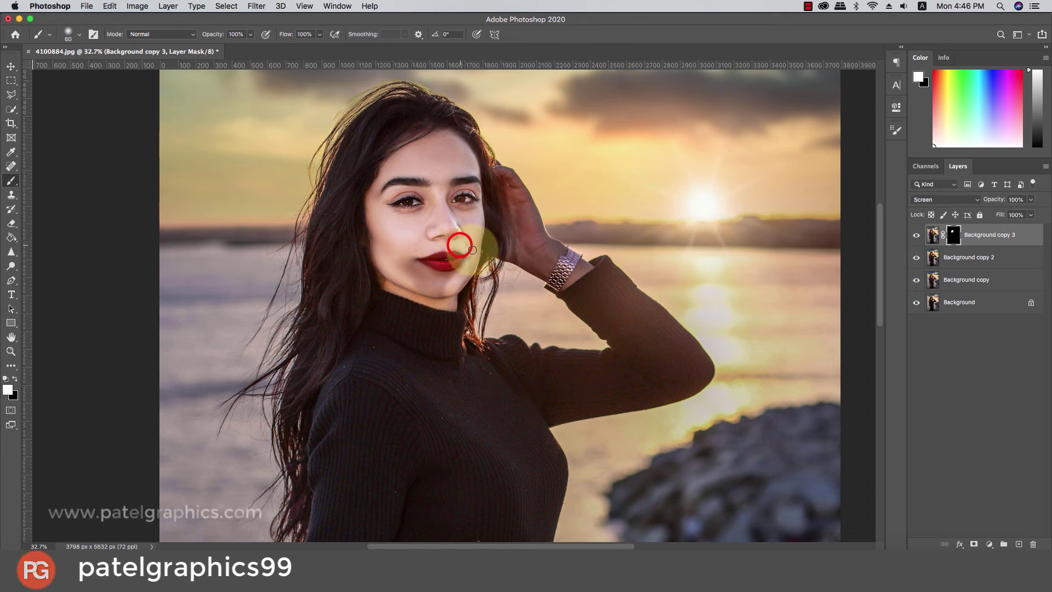
pyautogui.moveTo(468, 262)
pyautogui.mouseDown()
pyautogui.moveTo(421, 269)
pyautogui.moveTo(449, 255)
pyautogui.moveTo(440, 278)
pyautogui.moveTo(412, 265)
pyautogui.mouseUp()
pyautogui.press(']')
pyautogui.press(']')
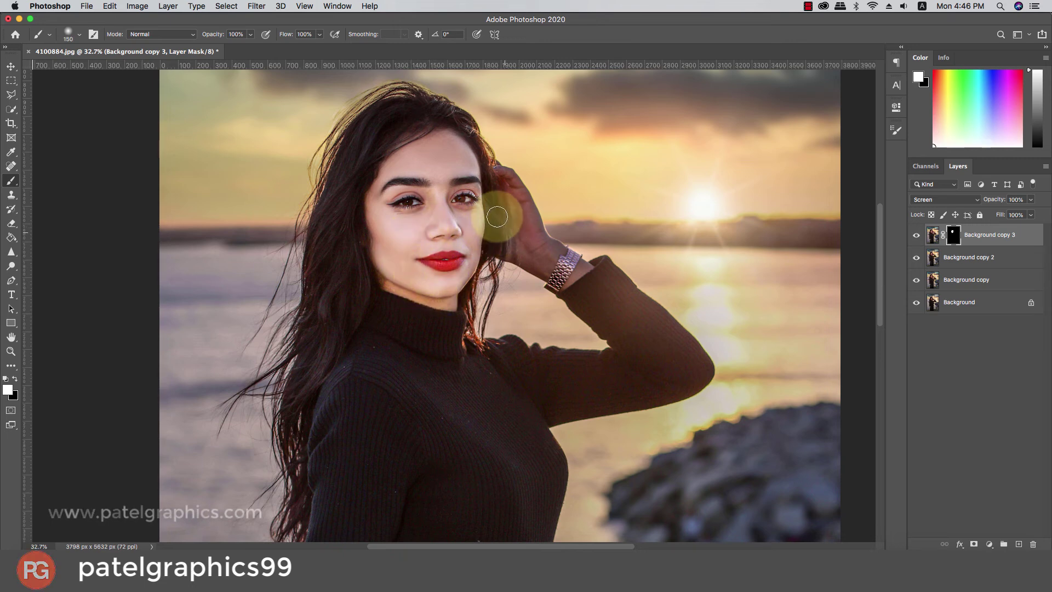
# Step: Paint white on the mask over the raised hand and wrist down to the wristwatch with brushes of 100 px and smaller
pyautogui.press('[')
pyautogui.press('[')
pyautogui.press('[')
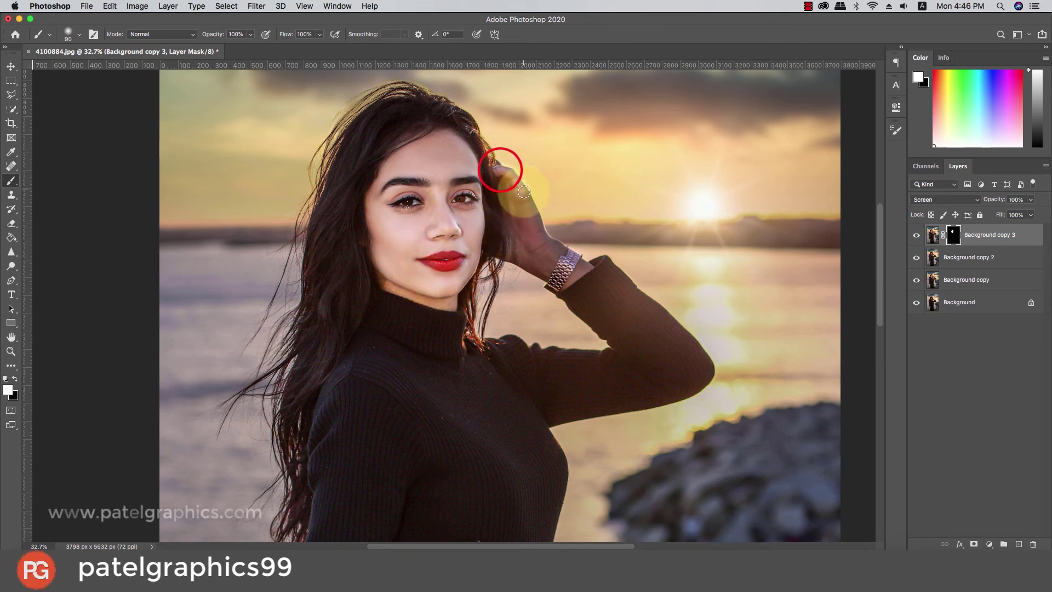
pyautogui.moveTo(523, 192); pyautogui.dragTo(536, 226)
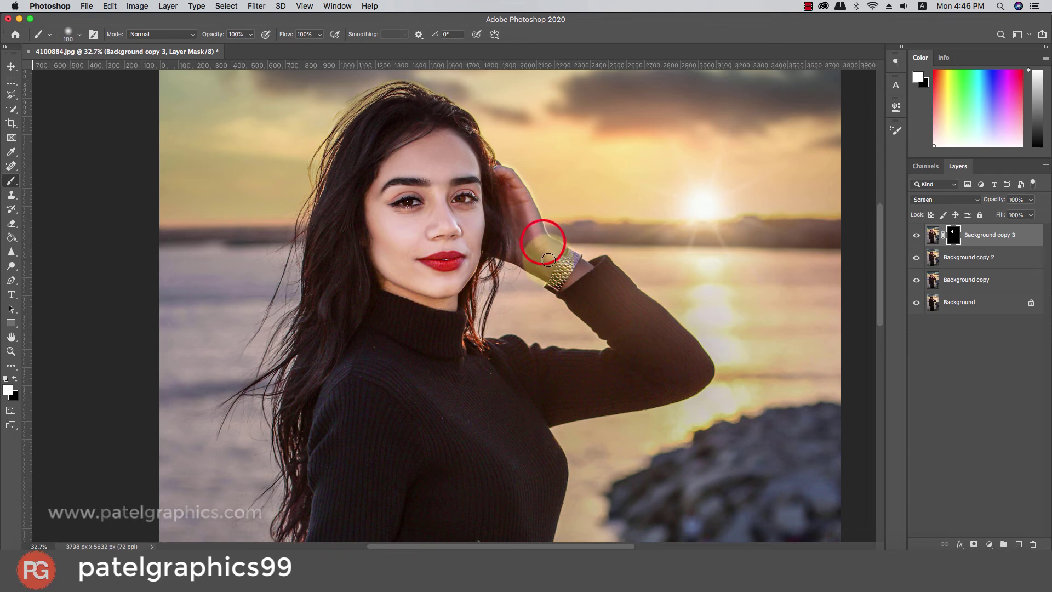
pyautogui.moveTo(538, 268)
pyautogui.mouseDown()
pyautogui.moveTo(501, 235)
pyautogui.moveTo(502, 185)
pyautogui.moveTo(568, 282)
pyautogui.moveTo(589, 267)
pyautogui.moveTo(570, 277)
pyautogui.moveTo(575, 266)
pyautogui.moveTo(540, 269)
pyautogui.mouseUp()
pyautogui.press('[')
pyautogui.press('[')
pyautogui.press('[')
pyautogui.press('[')
pyautogui.press('[')
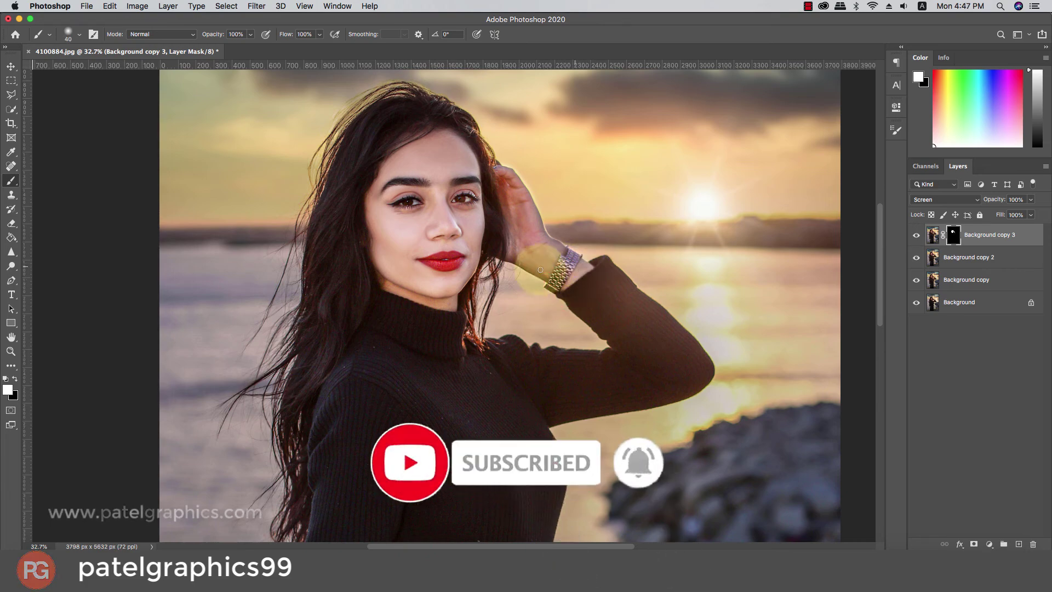
# Step: Paint white on the mask over the lowered hand at the waist with a brush of up to 100 px
pyautogui.scroll(-5, 540, 270)
pyautogui.press(']')
pyautogui.press(']')
pyautogui.scroll(-5, 526, 164)
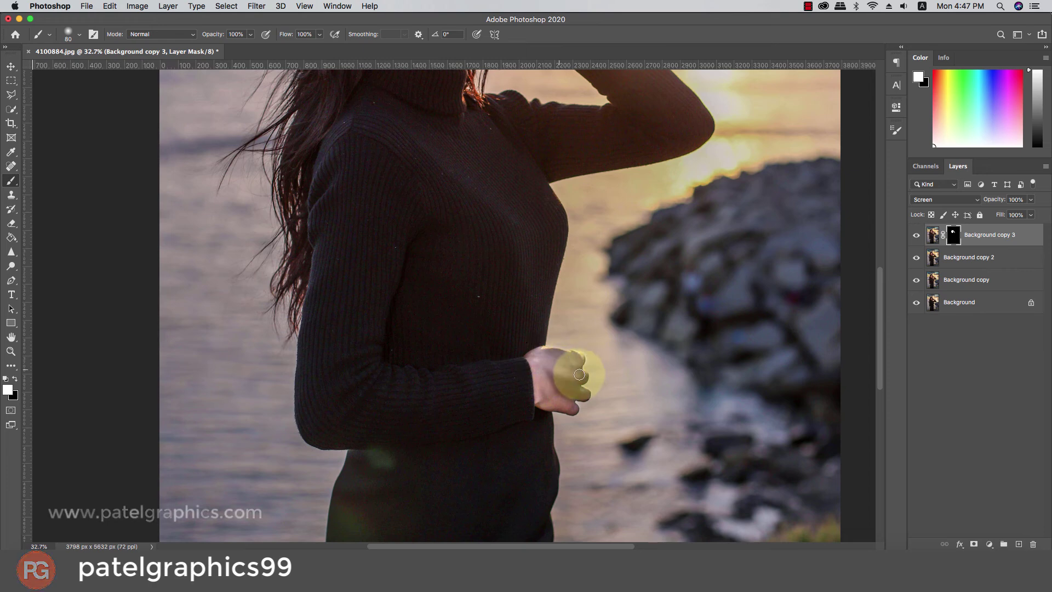
pyautogui.press(']')
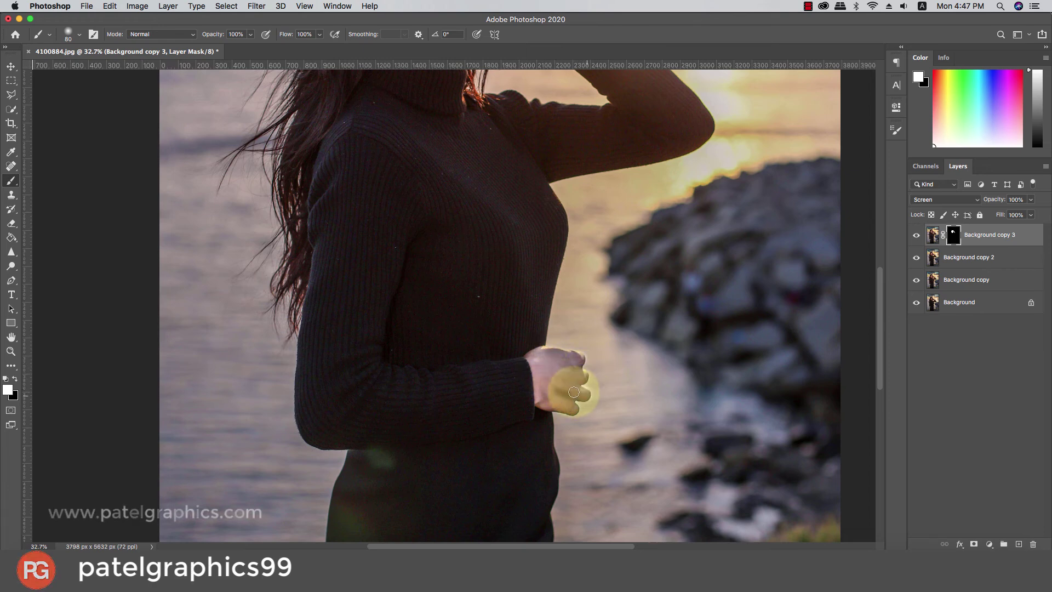
pyautogui.press(']')
pyautogui.moveTo(559, 394)
pyautogui.mouseDown()
pyautogui.moveTo(572, 376)
pyautogui.moveTo(557, 374)
pyautogui.mouseUp()
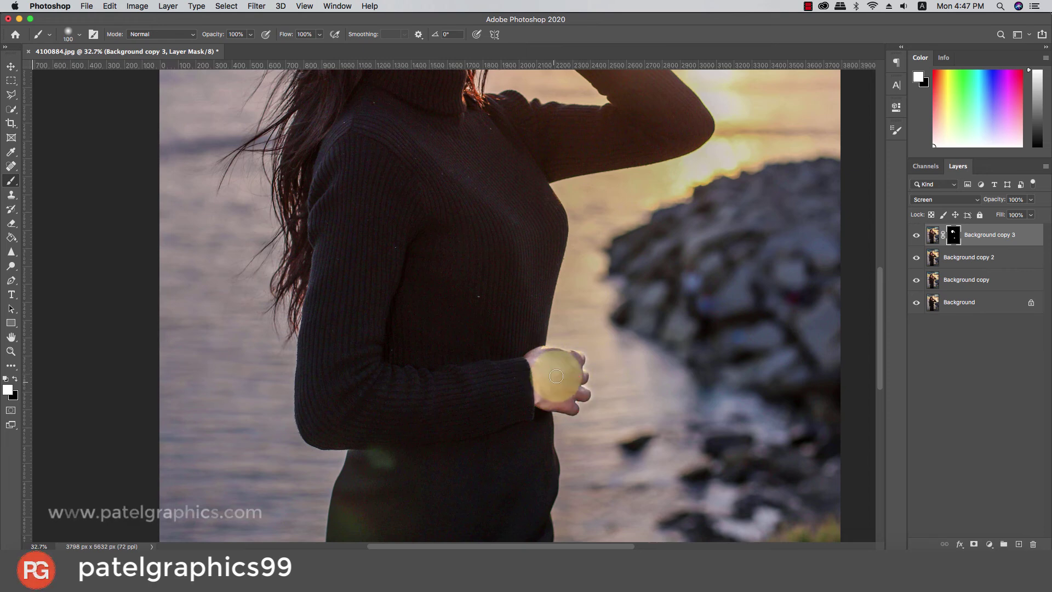
# Step: Set the opacity of the Background copy 3 Screen layer to 34%
pyautogui.scroll(-10, 558, 375)
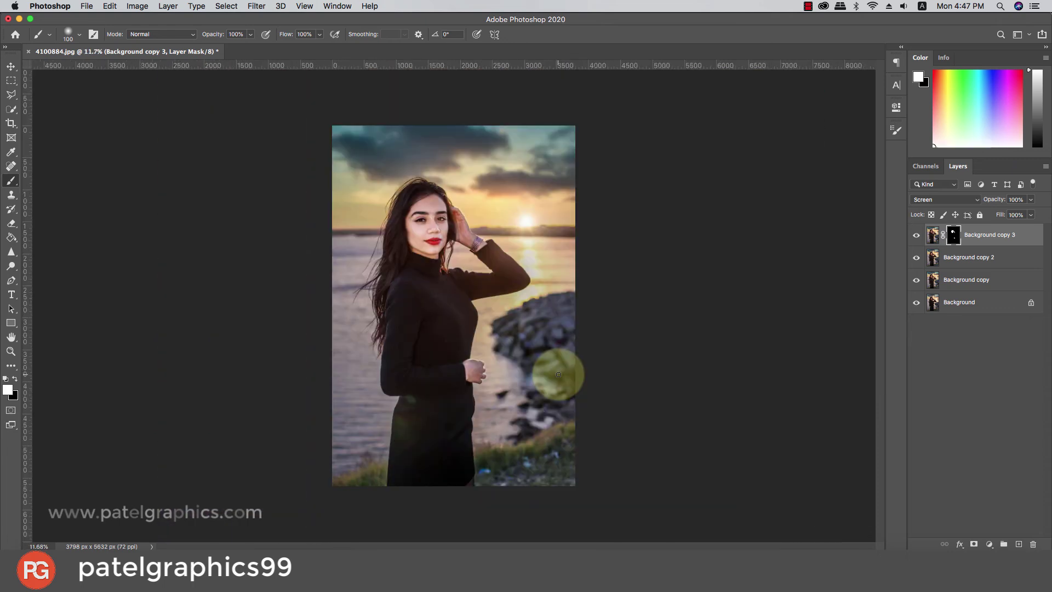
pyautogui.click(1030, 199)
pyautogui.click(1002, 213)
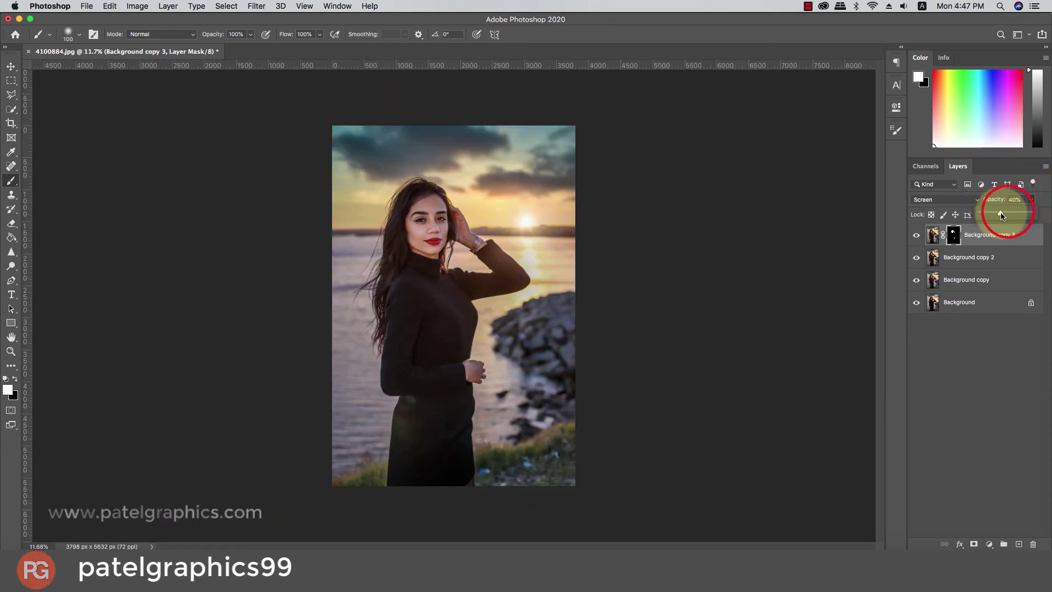
pyautogui.moveTo(1002, 215)
pyautogui.mouseDown()
pyautogui.moveTo(975, 214)
pyautogui.moveTo(1001, 215)
pyautogui.moveTo(986, 217)
pyautogui.mouseUp()
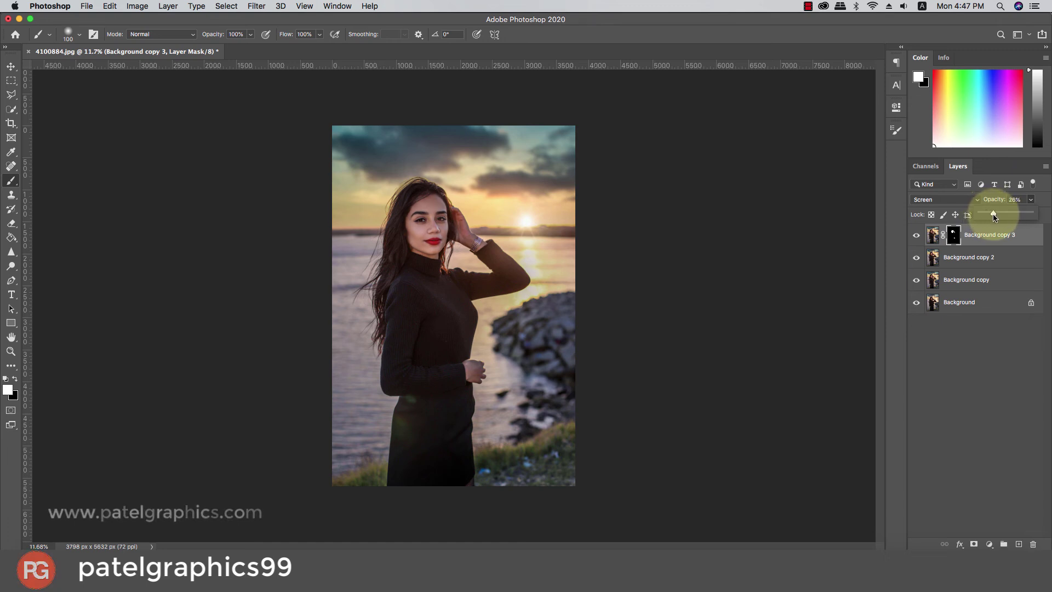
pyautogui.click(991, 237)
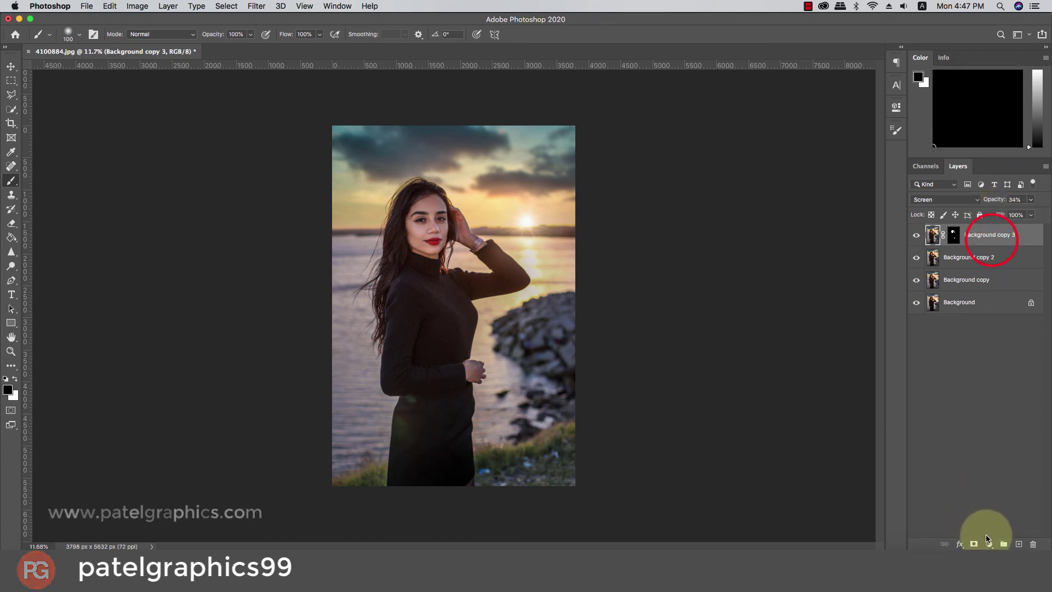
# Step: Add a Color Lookup adjustment layer above Background copy 3 and open its 3D LUT choices
pyautogui.click(989, 544)
pyautogui.click(992, 469)
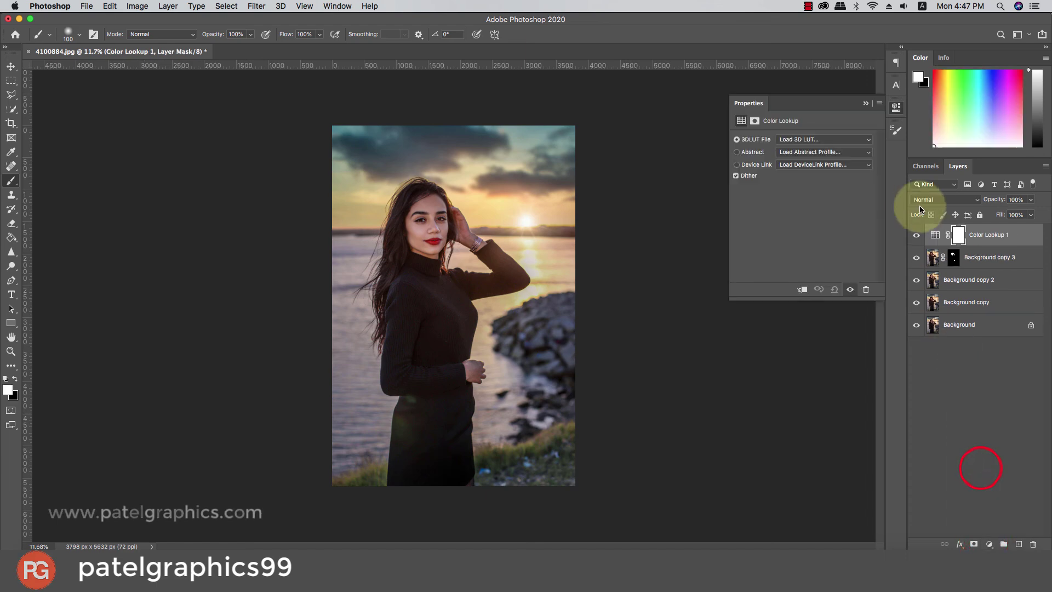
pyautogui.click(808, 144)
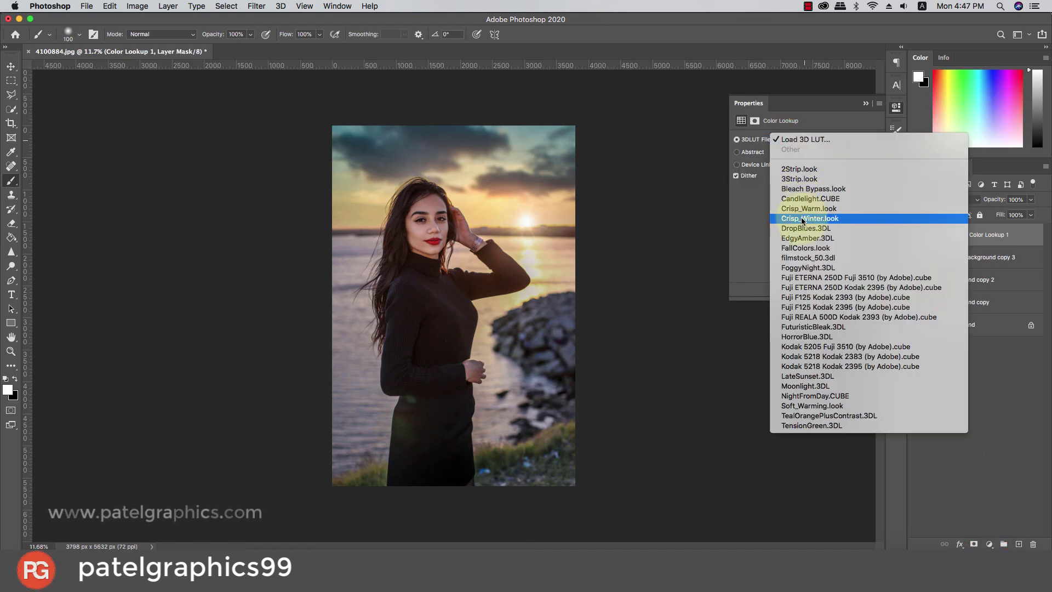
# Step: Try the DropBlues.3DL, EdgyAmber.3DL, FallColors.look and filmstock_50.3dl LUTs on the Color Lookup layer
pyautogui.click(801, 225)
pyautogui.click(790, 137)
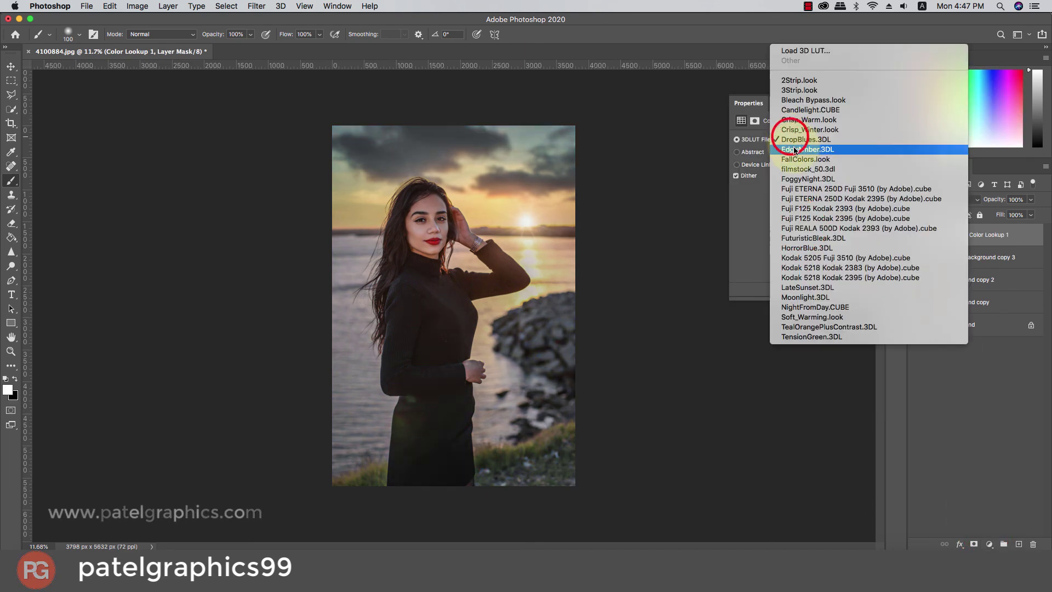
pyautogui.click(794, 147)
pyautogui.click(793, 139)
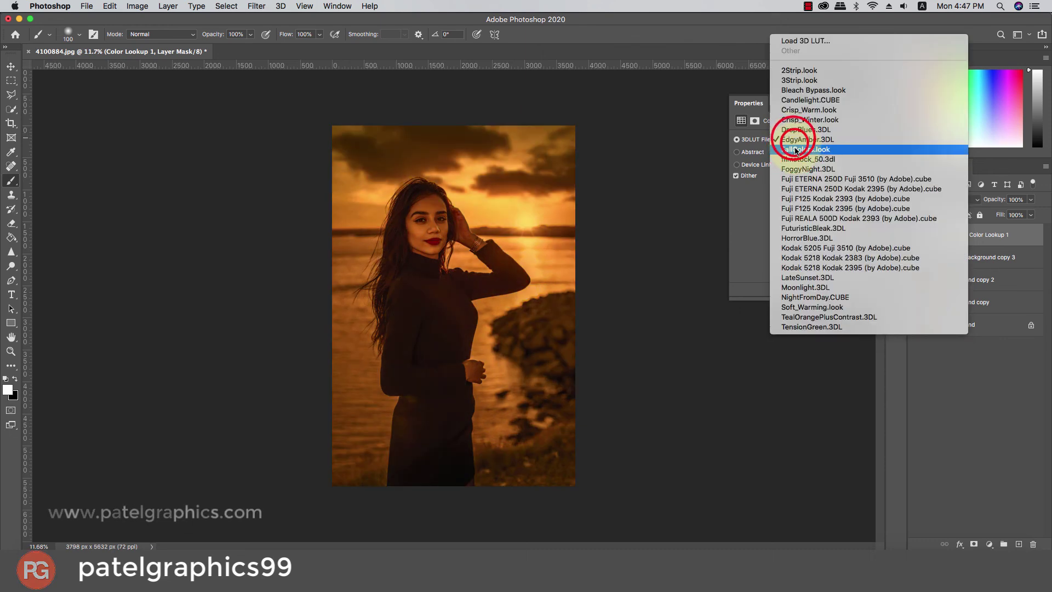
pyautogui.click(796, 150)
pyautogui.click(792, 143)
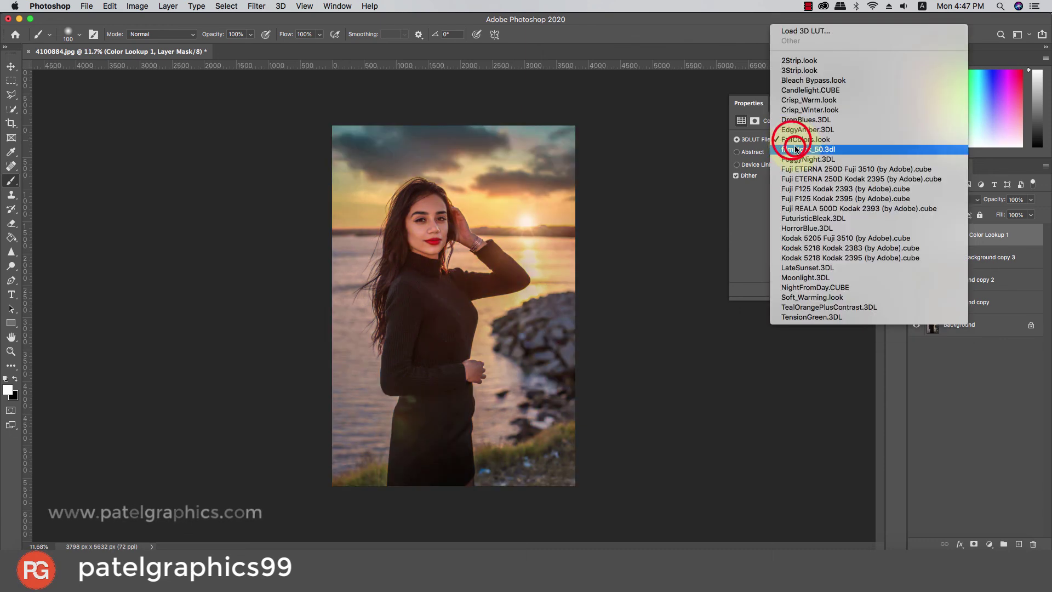
pyautogui.click(795, 150)
# Step: Apply the Crisp_Winter.look 3D LUT and set the Color Lookup layer's opacity to 47%
pyautogui.click(793, 144)
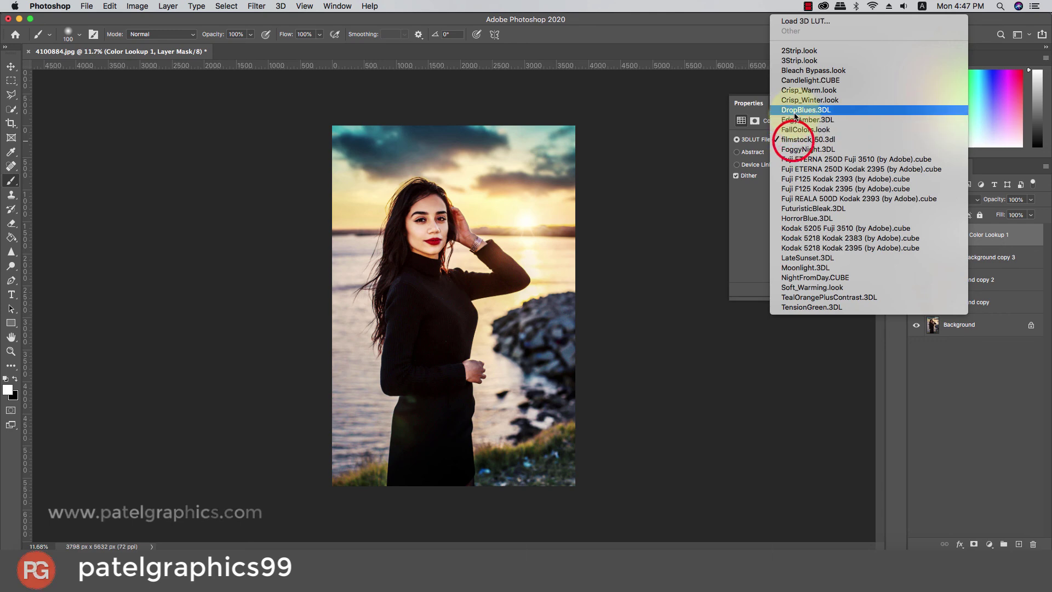
pyautogui.click(800, 121)
pyautogui.click(797, 138)
pyautogui.click(797, 131)
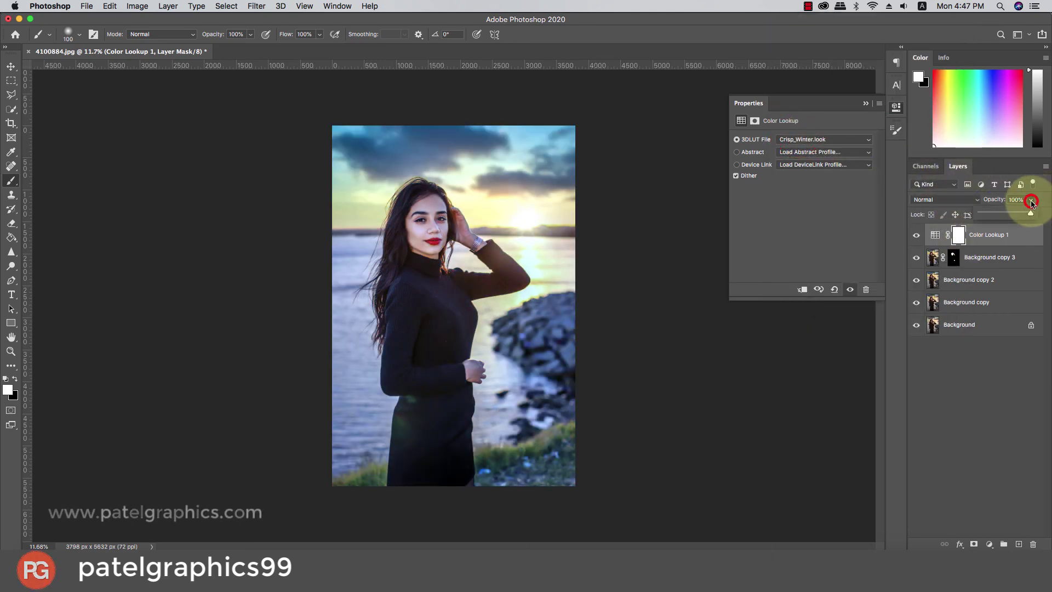
pyautogui.moveTo(1032, 203); pyautogui.dragTo(993, 214)
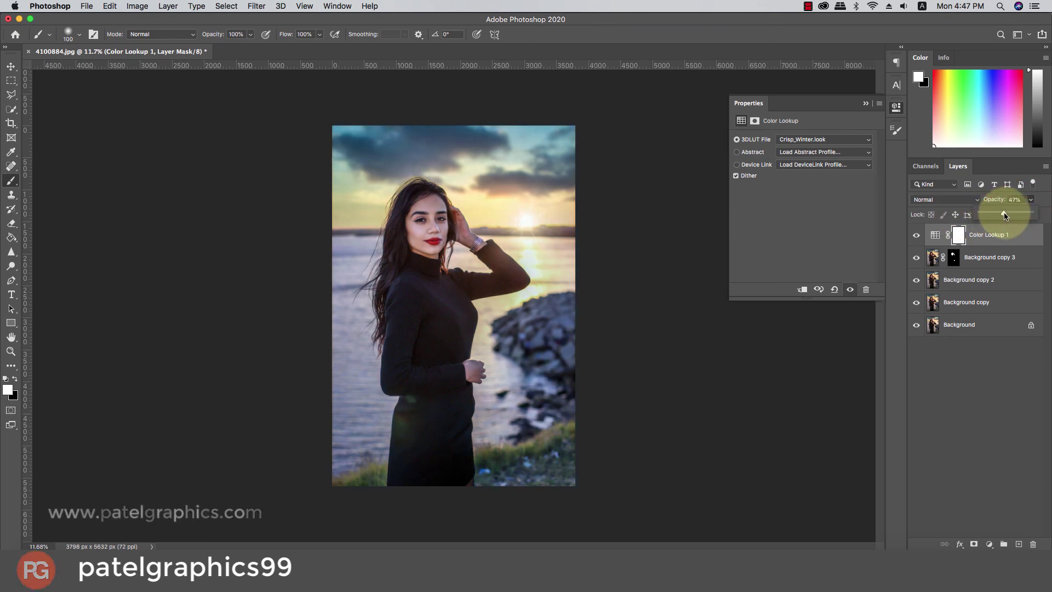
pyautogui.moveTo(1004, 219); pyautogui.dragTo(1005, 226)
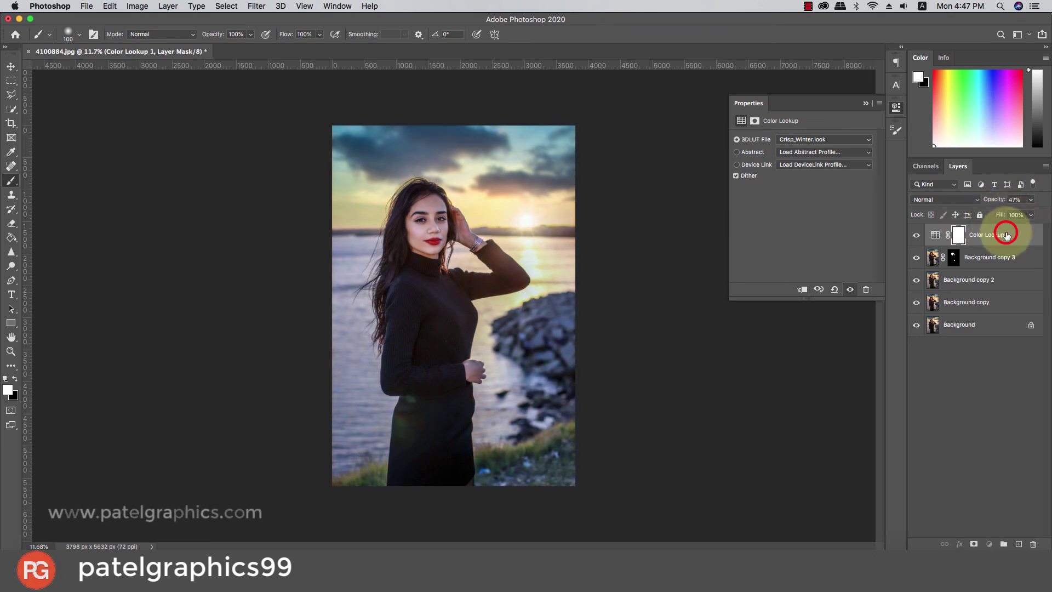
# Step: Group the Color Lookup layer and all three Background copies into one layer group
pyautogui.keyDown('shift'); pyautogui.click(987, 304); pyautogui.keyUp('shift')
pyautogui.press('super+g')
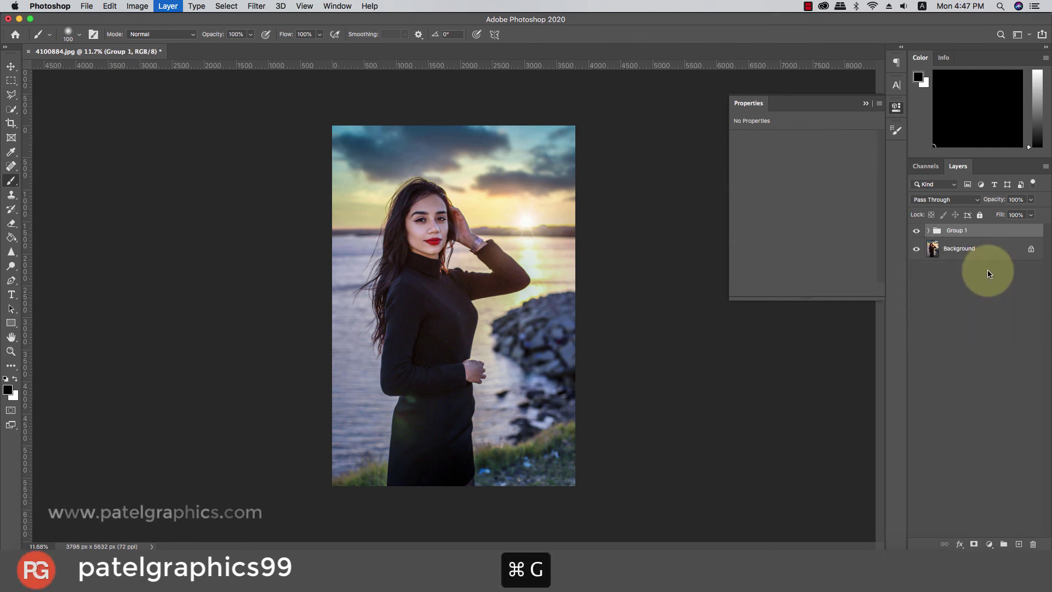
# Step: Toggle the layer group's visibility at a larger zoom to compare the retouched portrait with the original
pyautogui.click(918, 230)
pyautogui.click(918, 231)
pyautogui.click(918, 231)
pyautogui.press('super+equal')
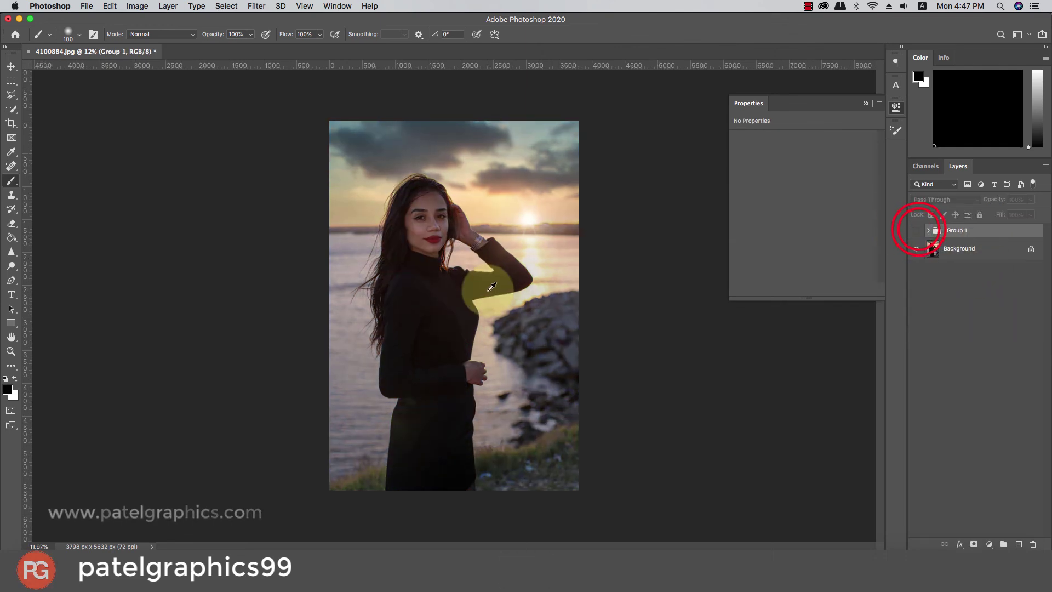
pyautogui.press('super+equal')
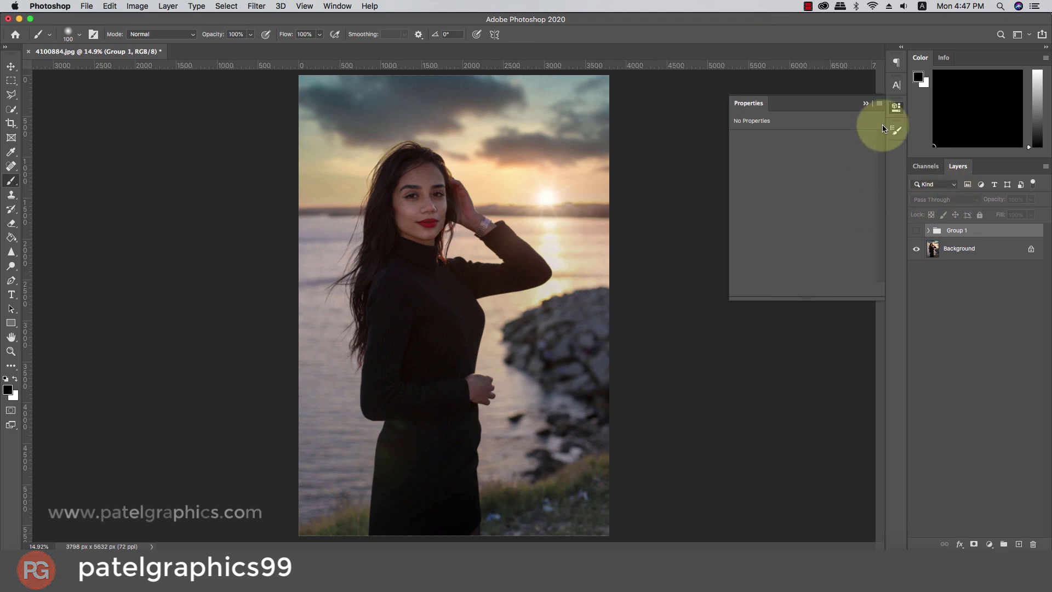
pyautogui.click(864, 103)
pyautogui.click(916, 230)
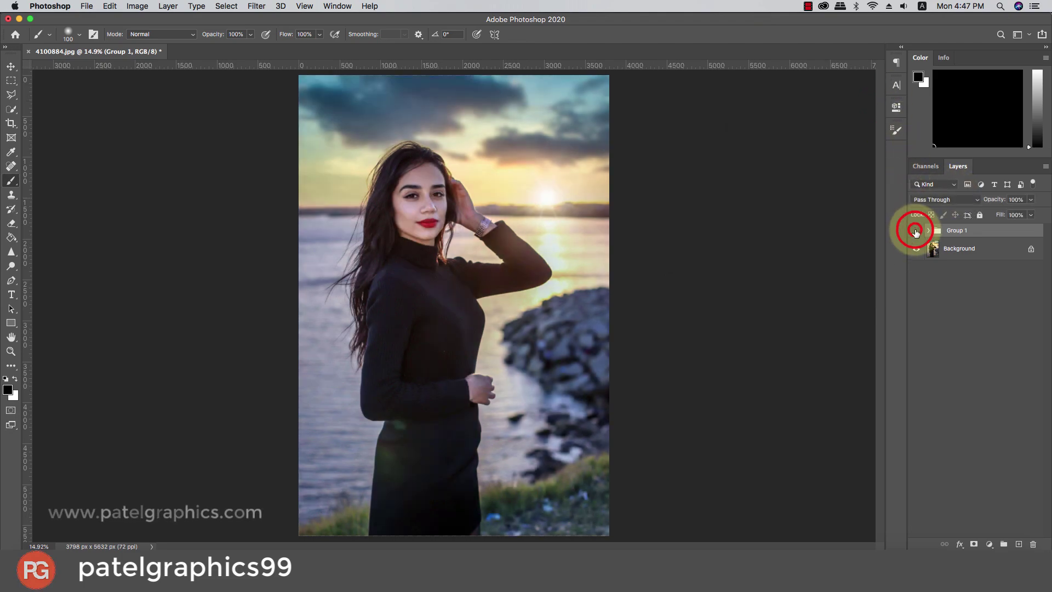
pyautogui.click(915, 231)
pyautogui.click(916, 231)
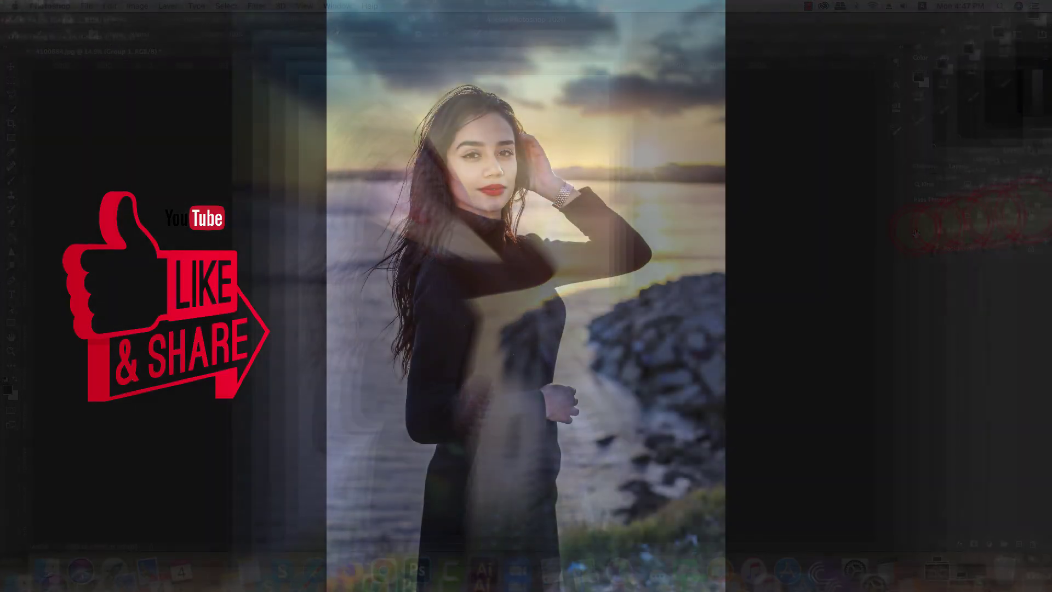